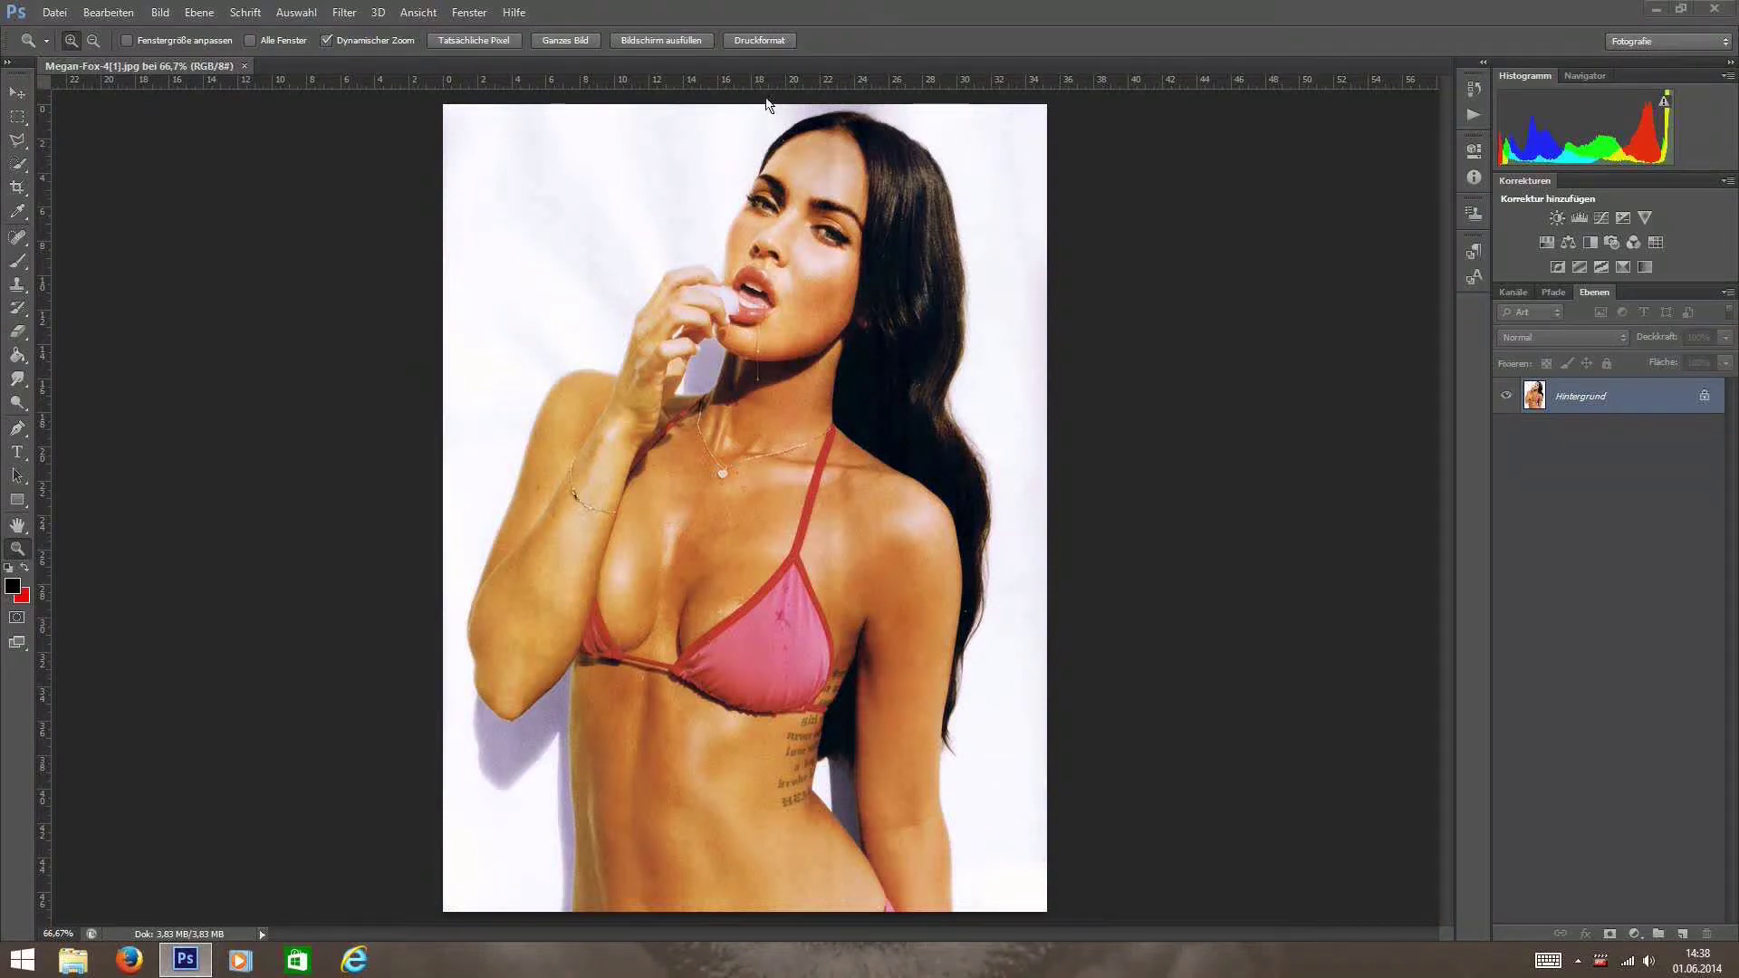
Open the Liquify (Verflüssigen) filter on the bikini portrait
click(340, 13)
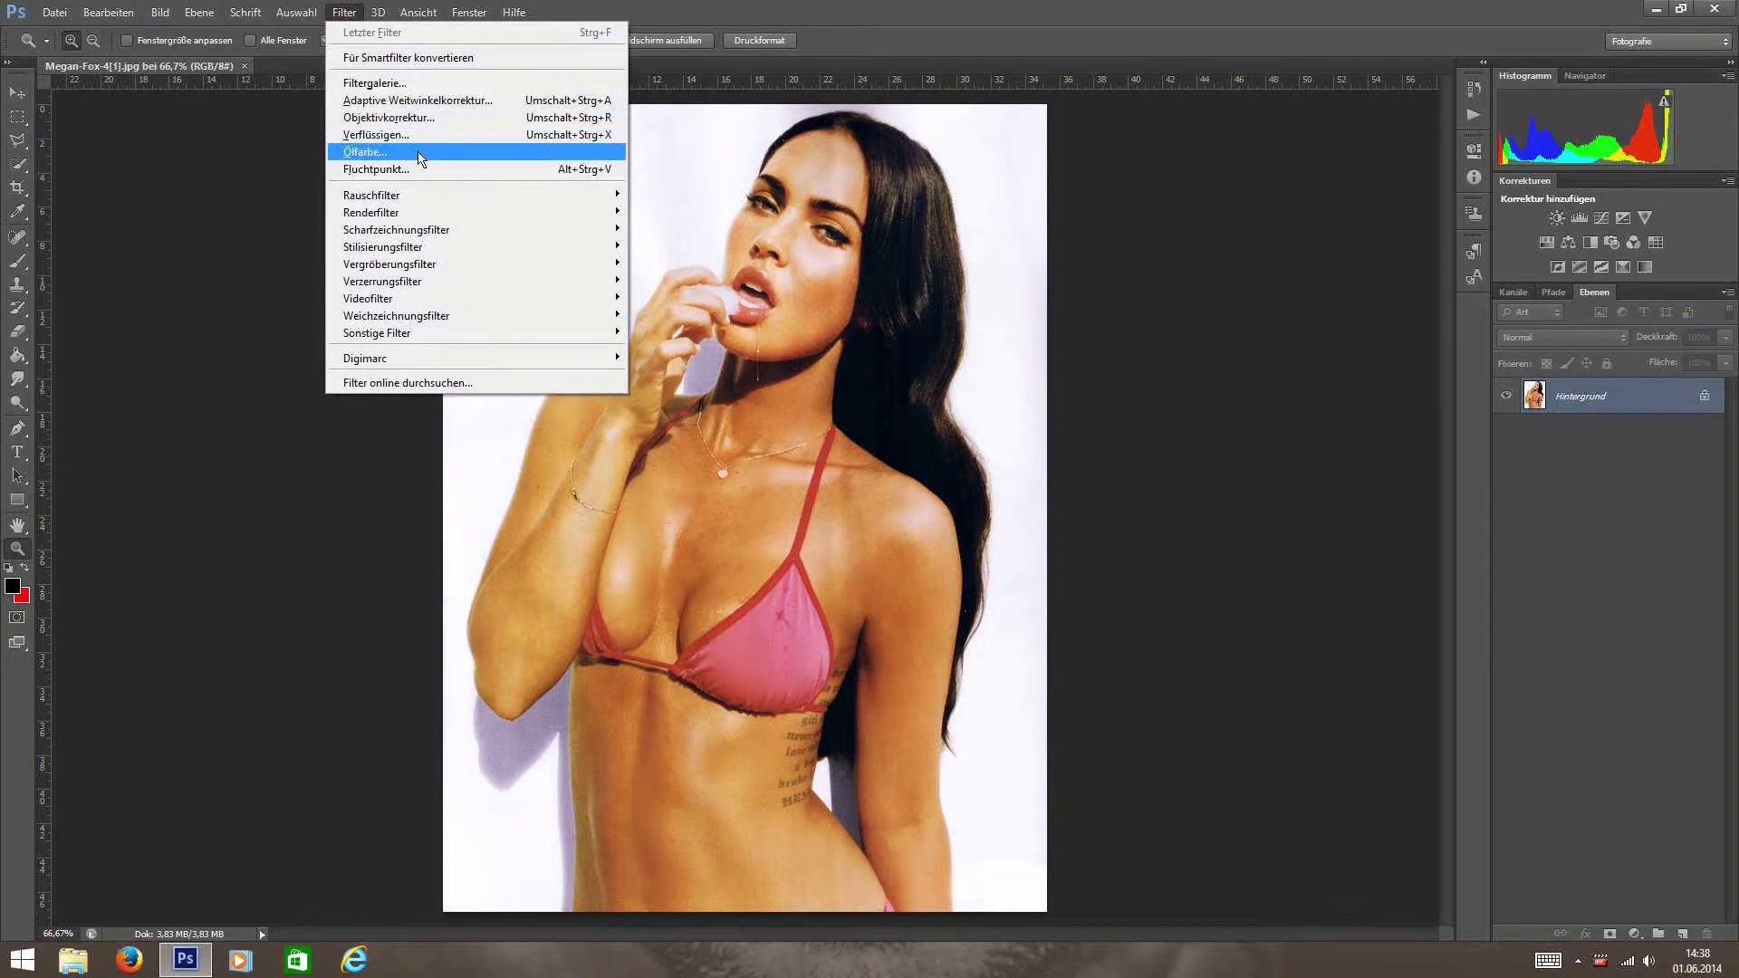
click(214, 177)
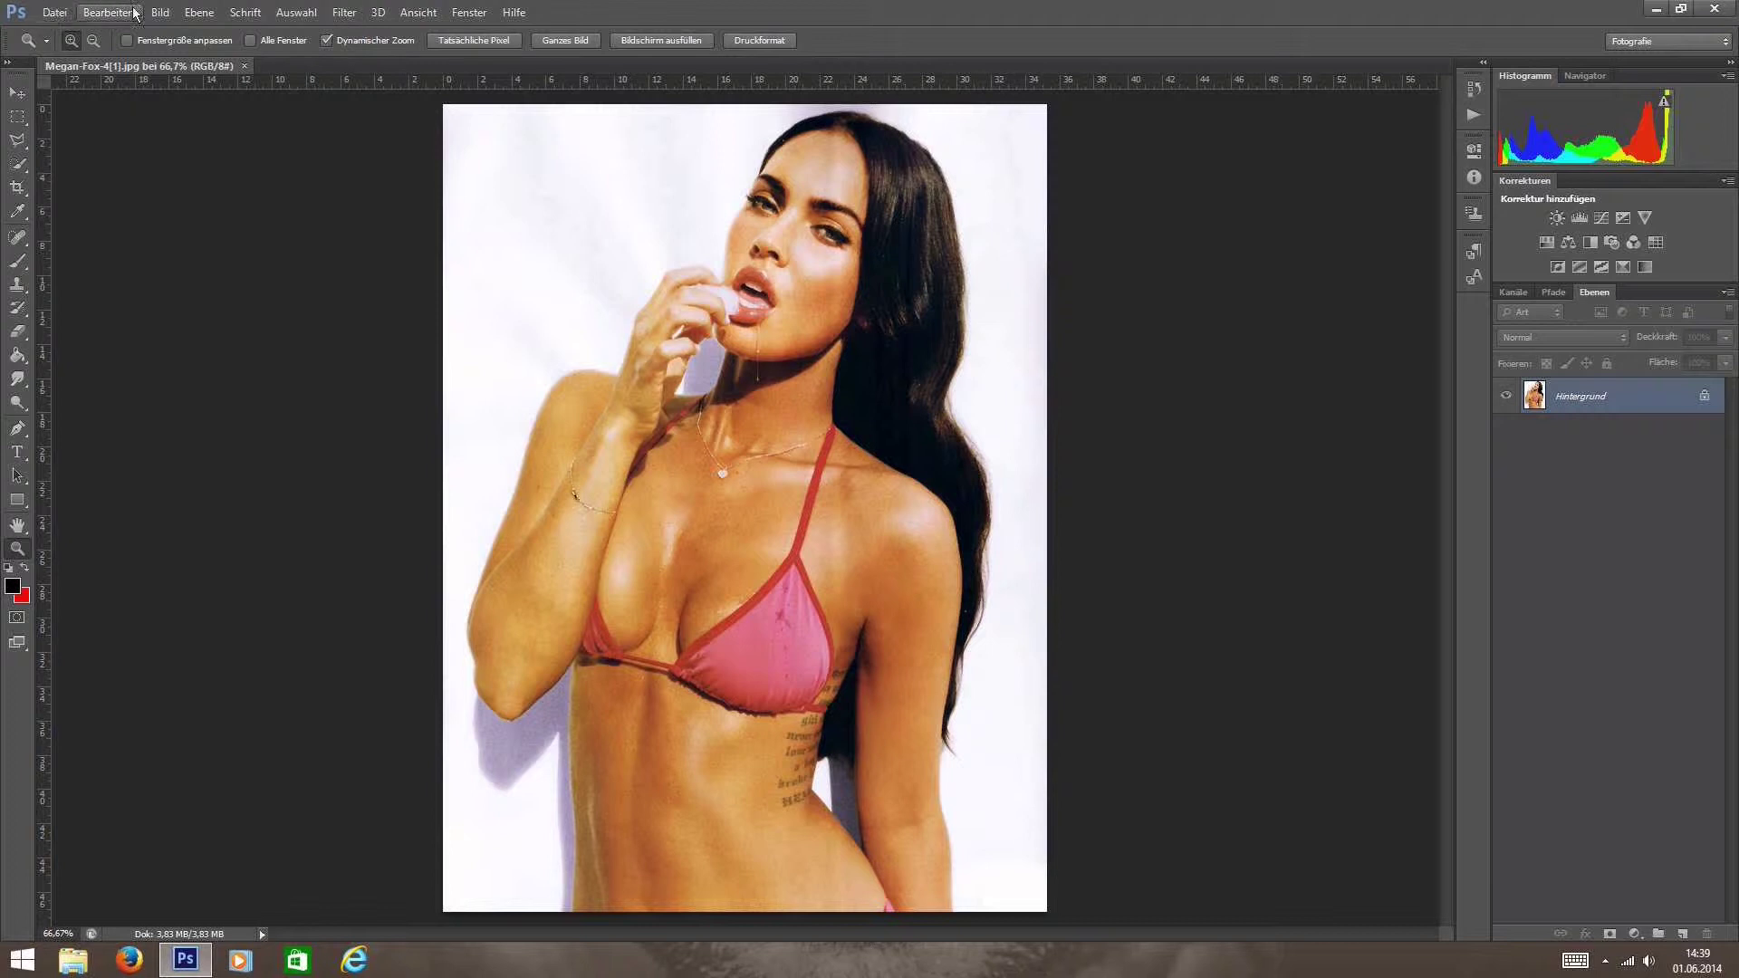
click(342, 12)
click(395, 142)
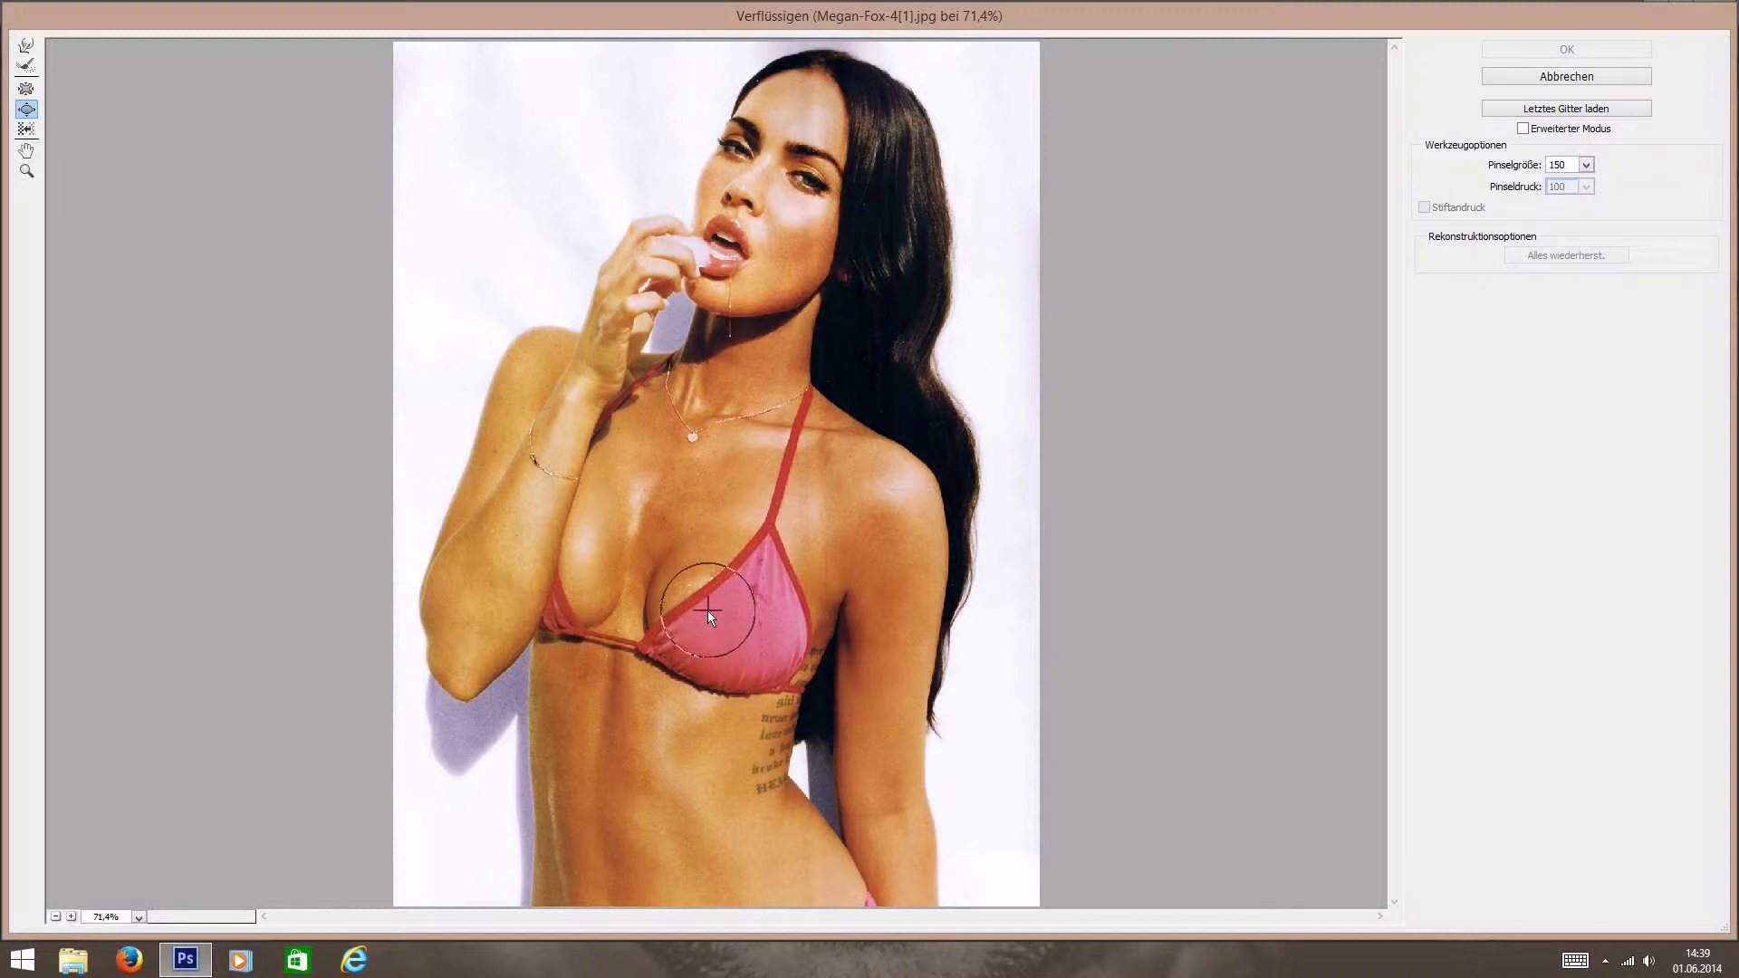
Set the Liquify brush size to 250 and bulge the bikini cup
click(1572, 166)
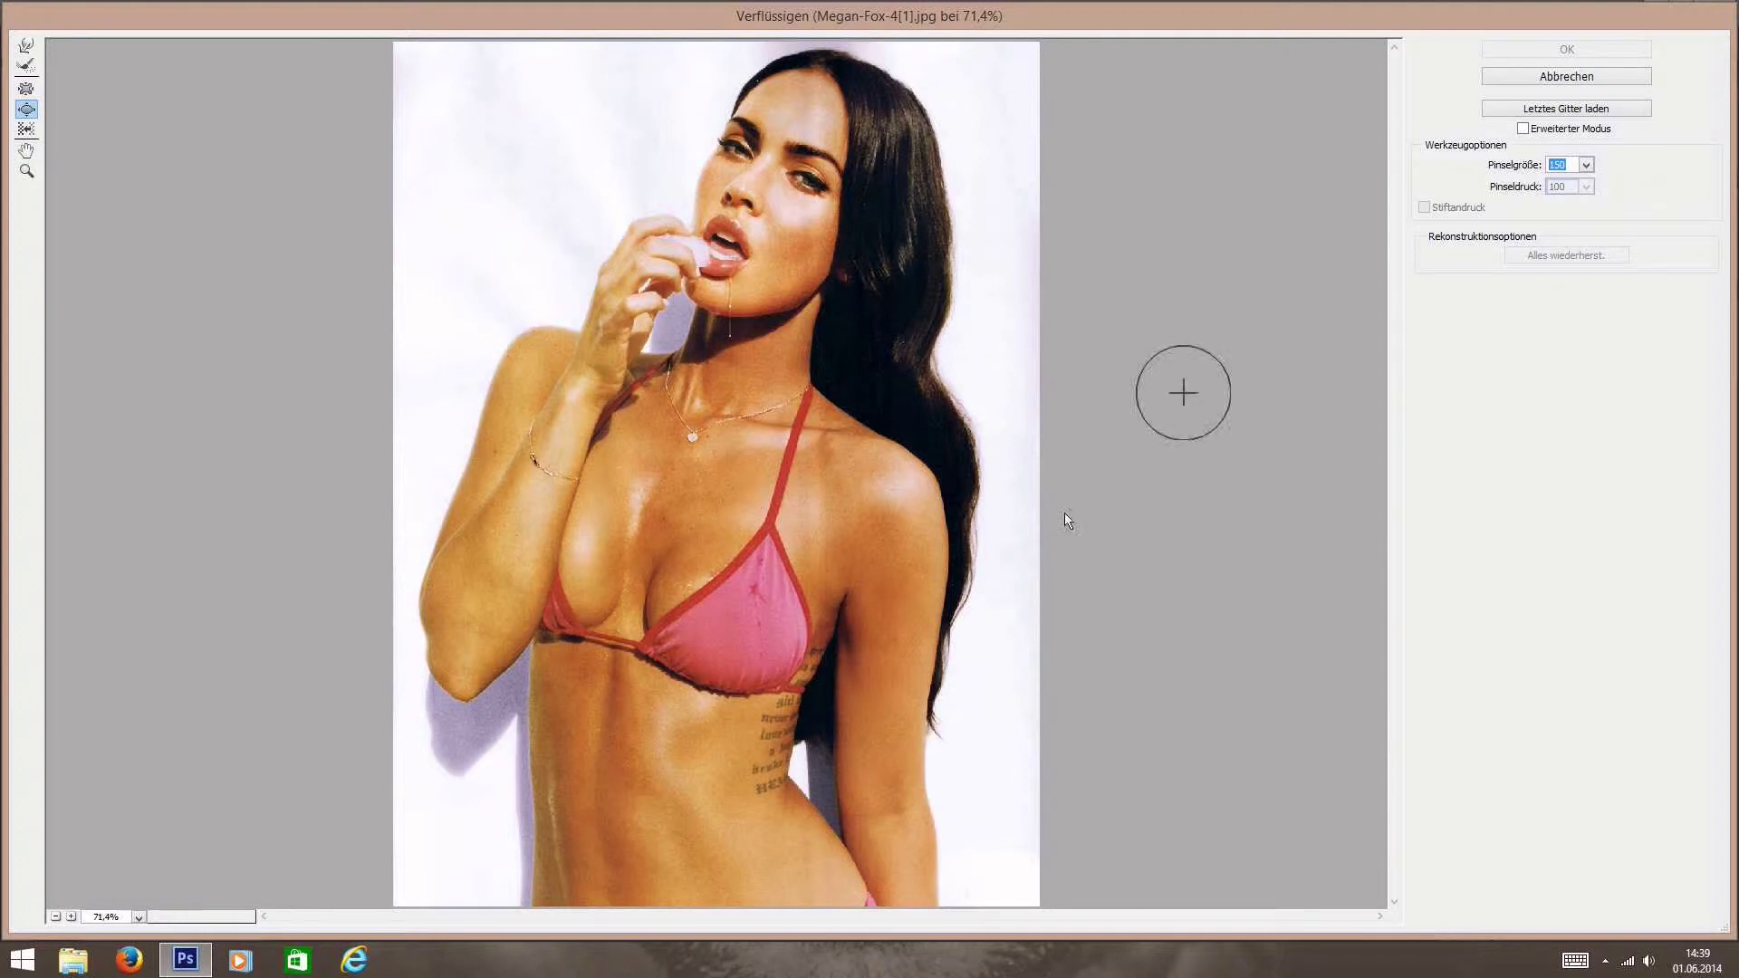
text(250)
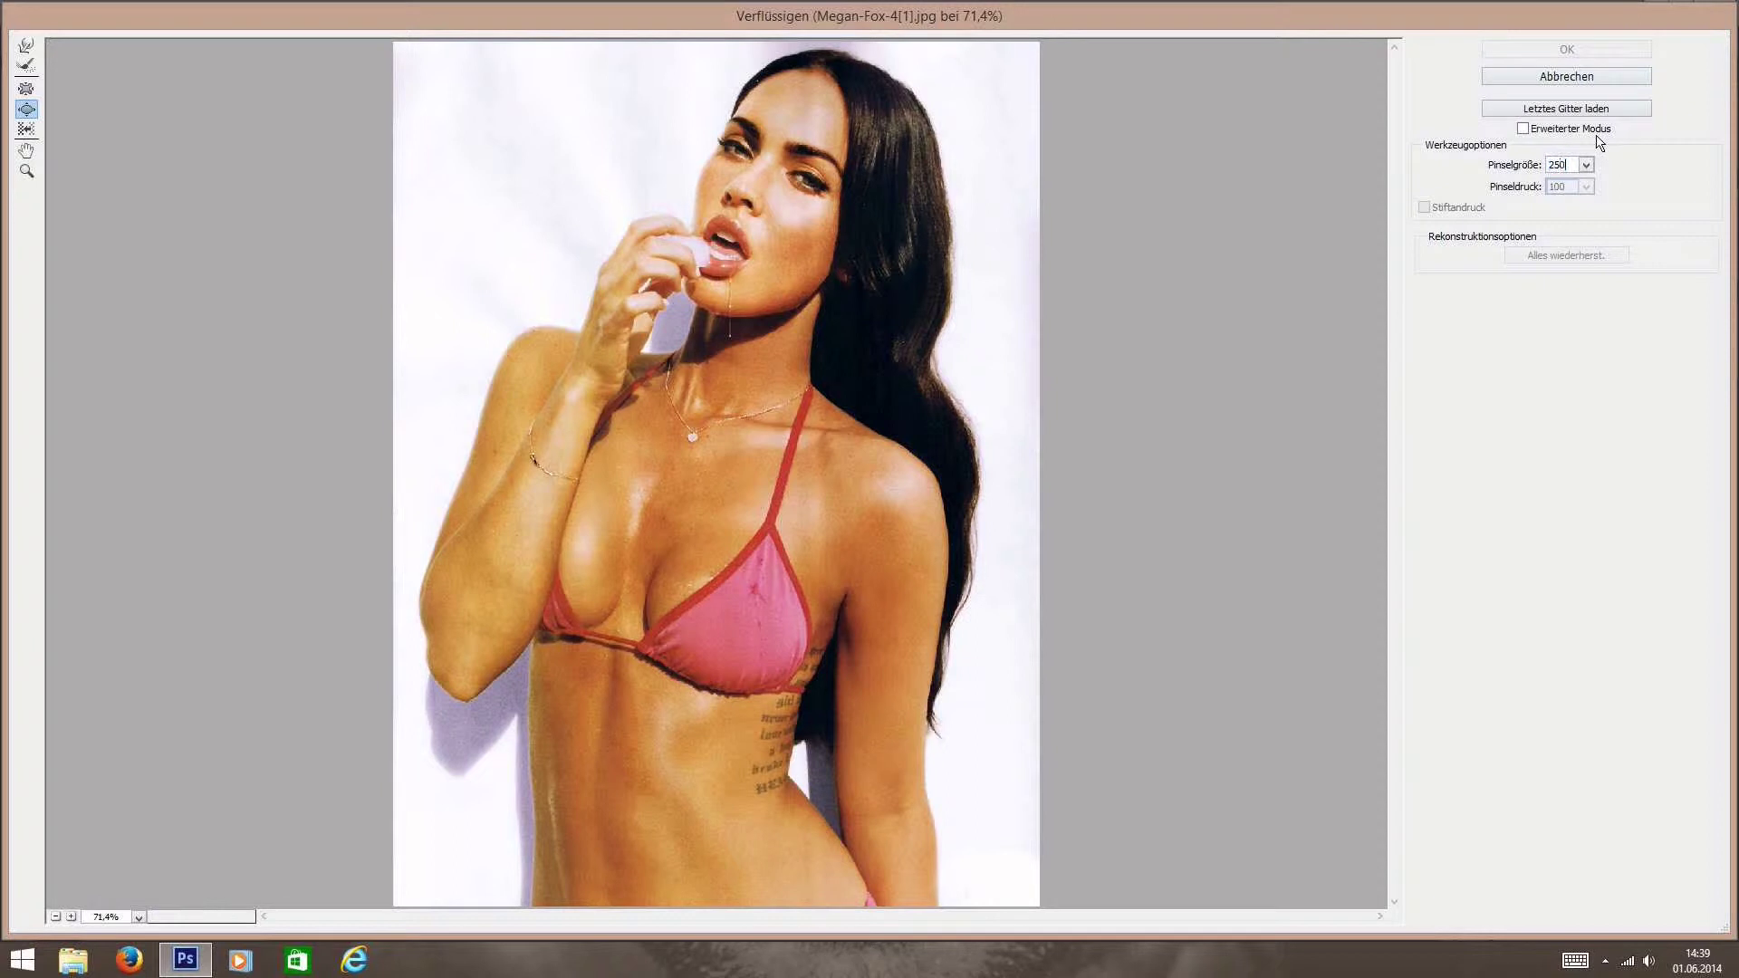
click(726, 611)
Bloat the bikini cup, then retry the bloat with a smaller brush size
click(724, 607)
mouse_move(710, 610)
mouse_down()
mouse_move(765, 652)
mouse_move(759, 568)
mouse_move(667, 574)
mouse_move(726, 596)
mouse_move(737, 660)
mouse_move(667, 587)
mouse_move(795, 398)
mouse_move(667, 592)
mouse_move(734, 682)
mouse_move(784, 618)
mouse_move(723, 557)
mouse_move(690, 633)
mouse_move(808, 569)
mouse_move(681, 558)
mouse_move(667, 623)
mouse_move(723, 677)
mouse_move(783, 612)
mouse_move(1368, 413)
mouse_up()
click(1559, 165)
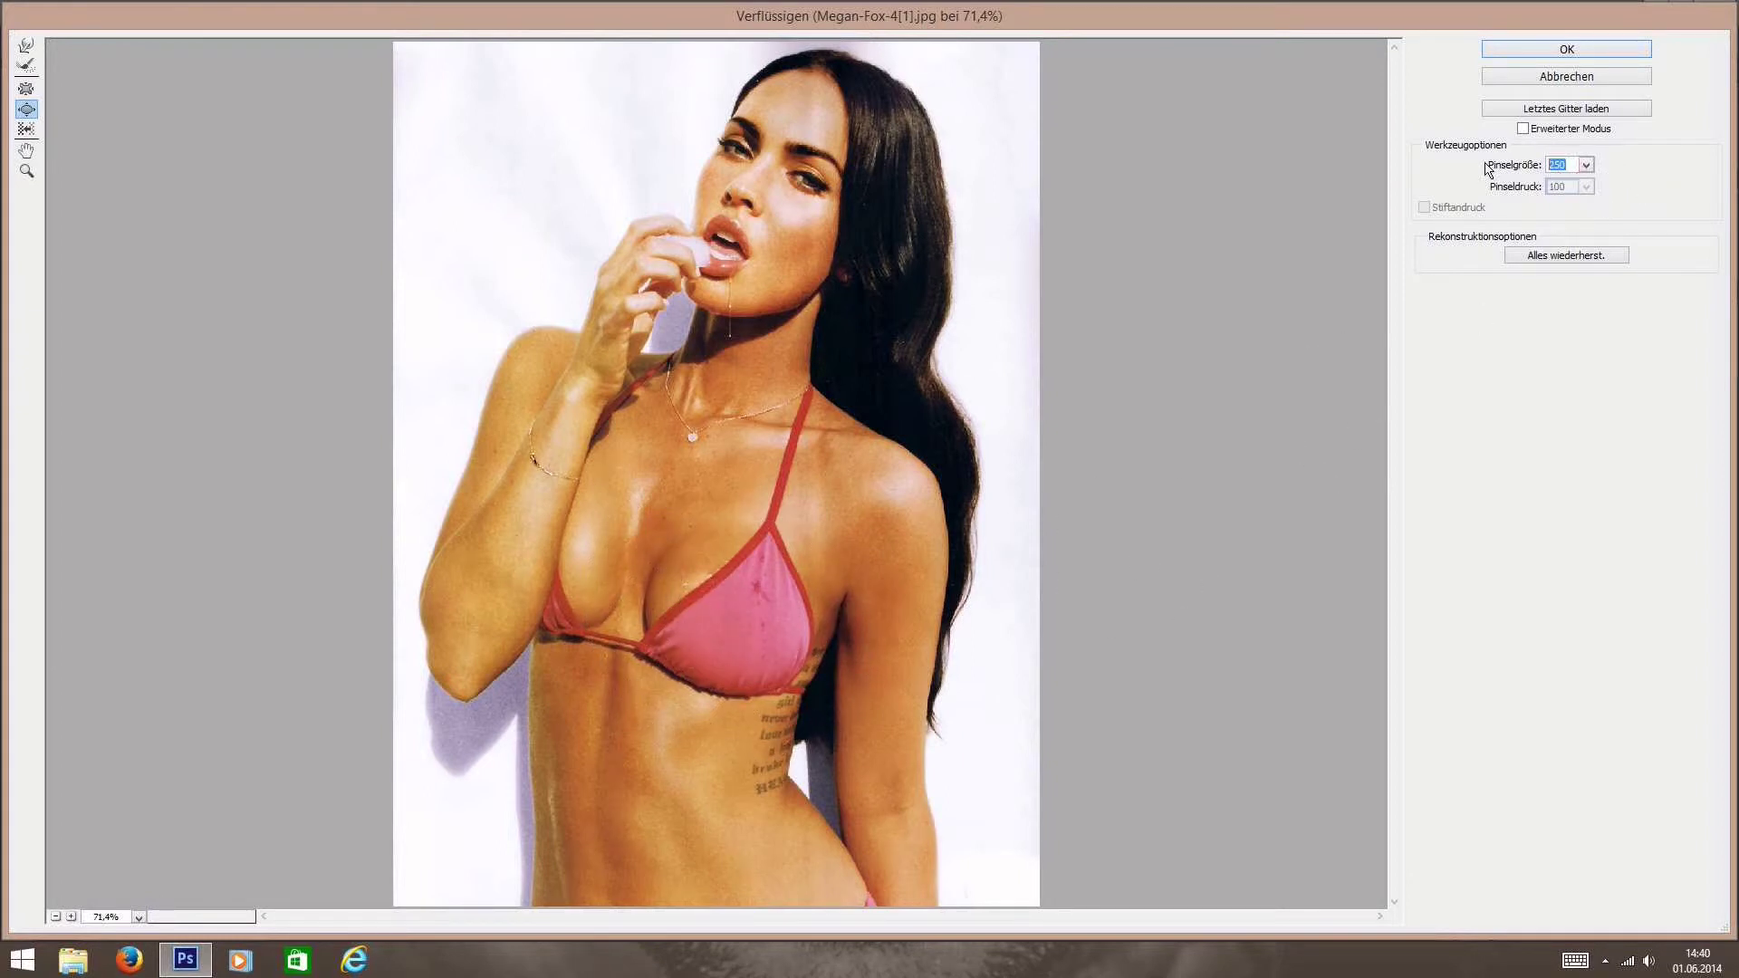
text(15)
mouse_move(748, 584)
mouse_down()
mouse_move(700, 625)
mouse_move(708, 612)
mouse_up()
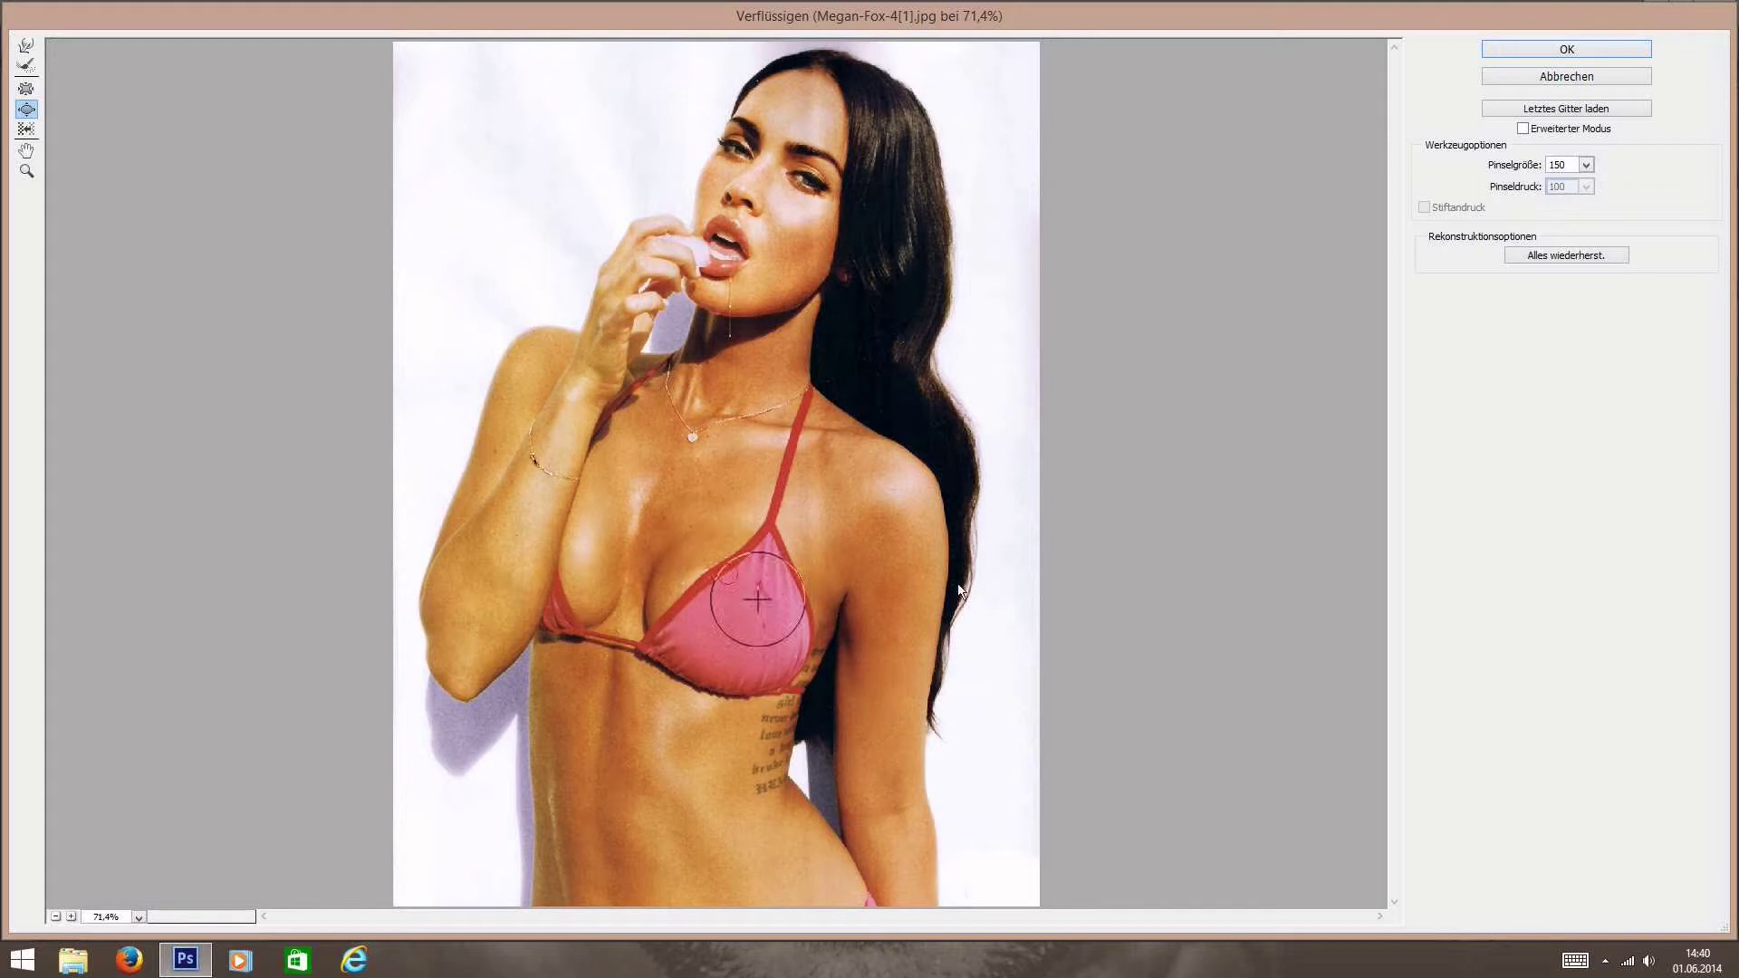
Restore all warps, set brush size to 250, and bloat the cup again
click(1576, 259)
click(1576, 261)
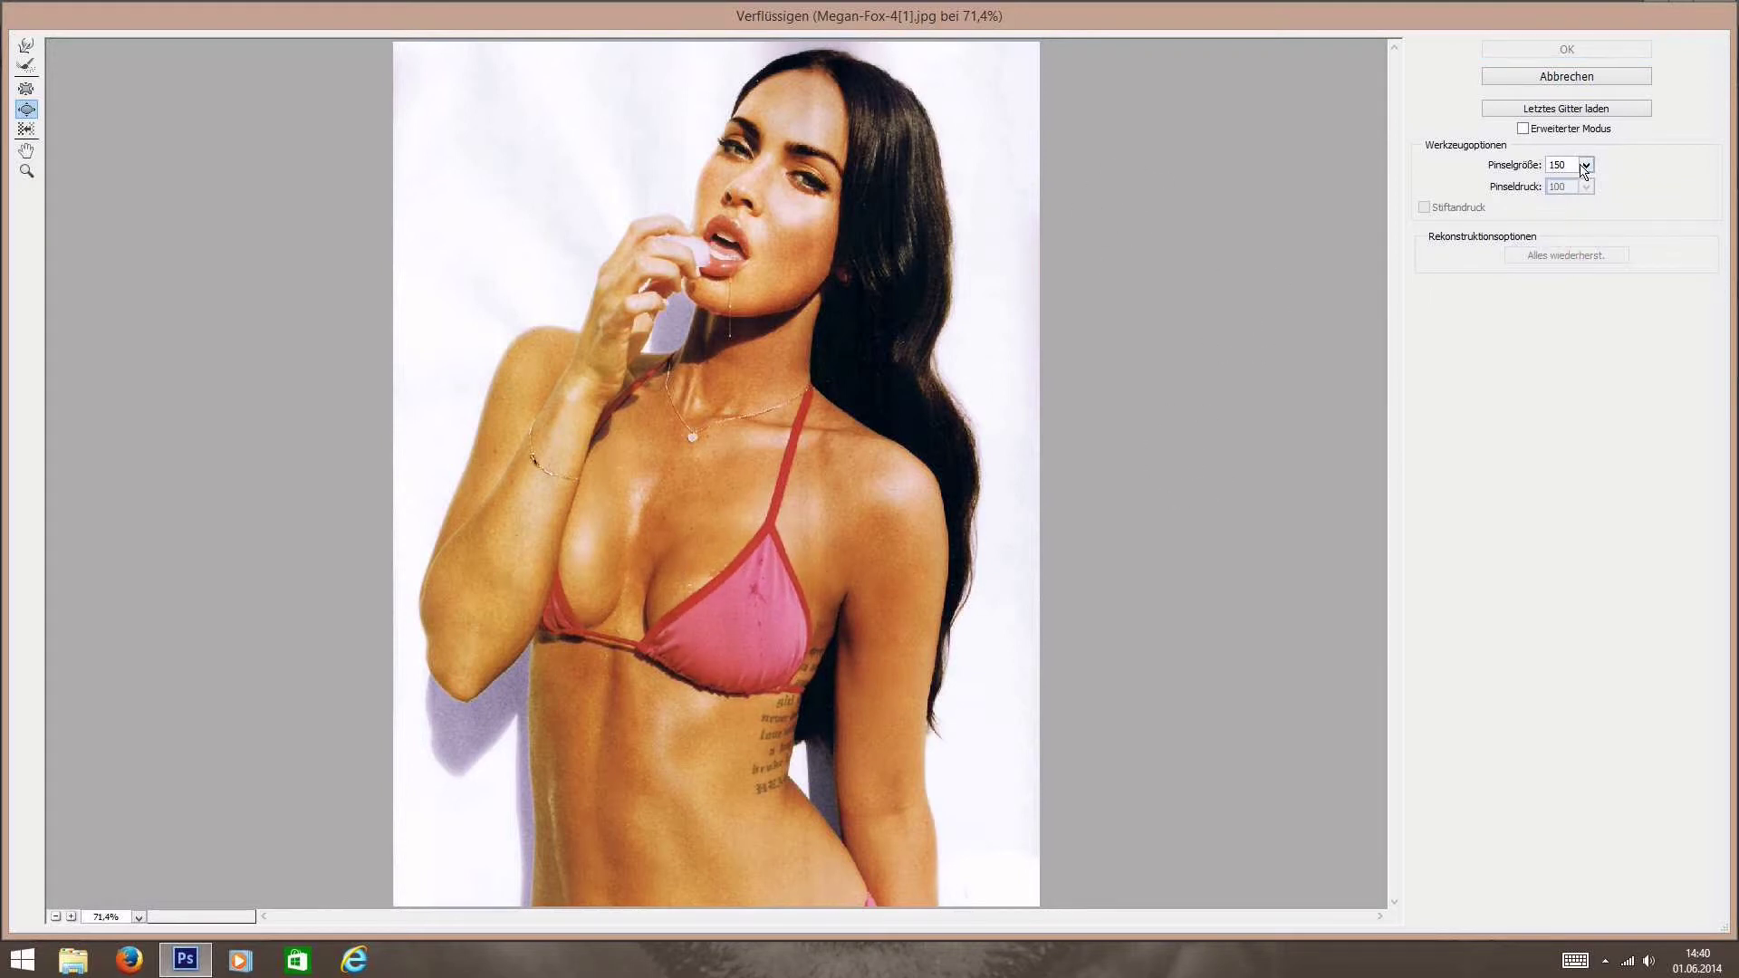
drag(1576, 165, 1537, 167)
text(250)
mouse_move(719, 584)
mouse_down()
mouse_move(777, 629)
mouse_move(766, 567)
mouse_move(736, 575)
mouse_up()
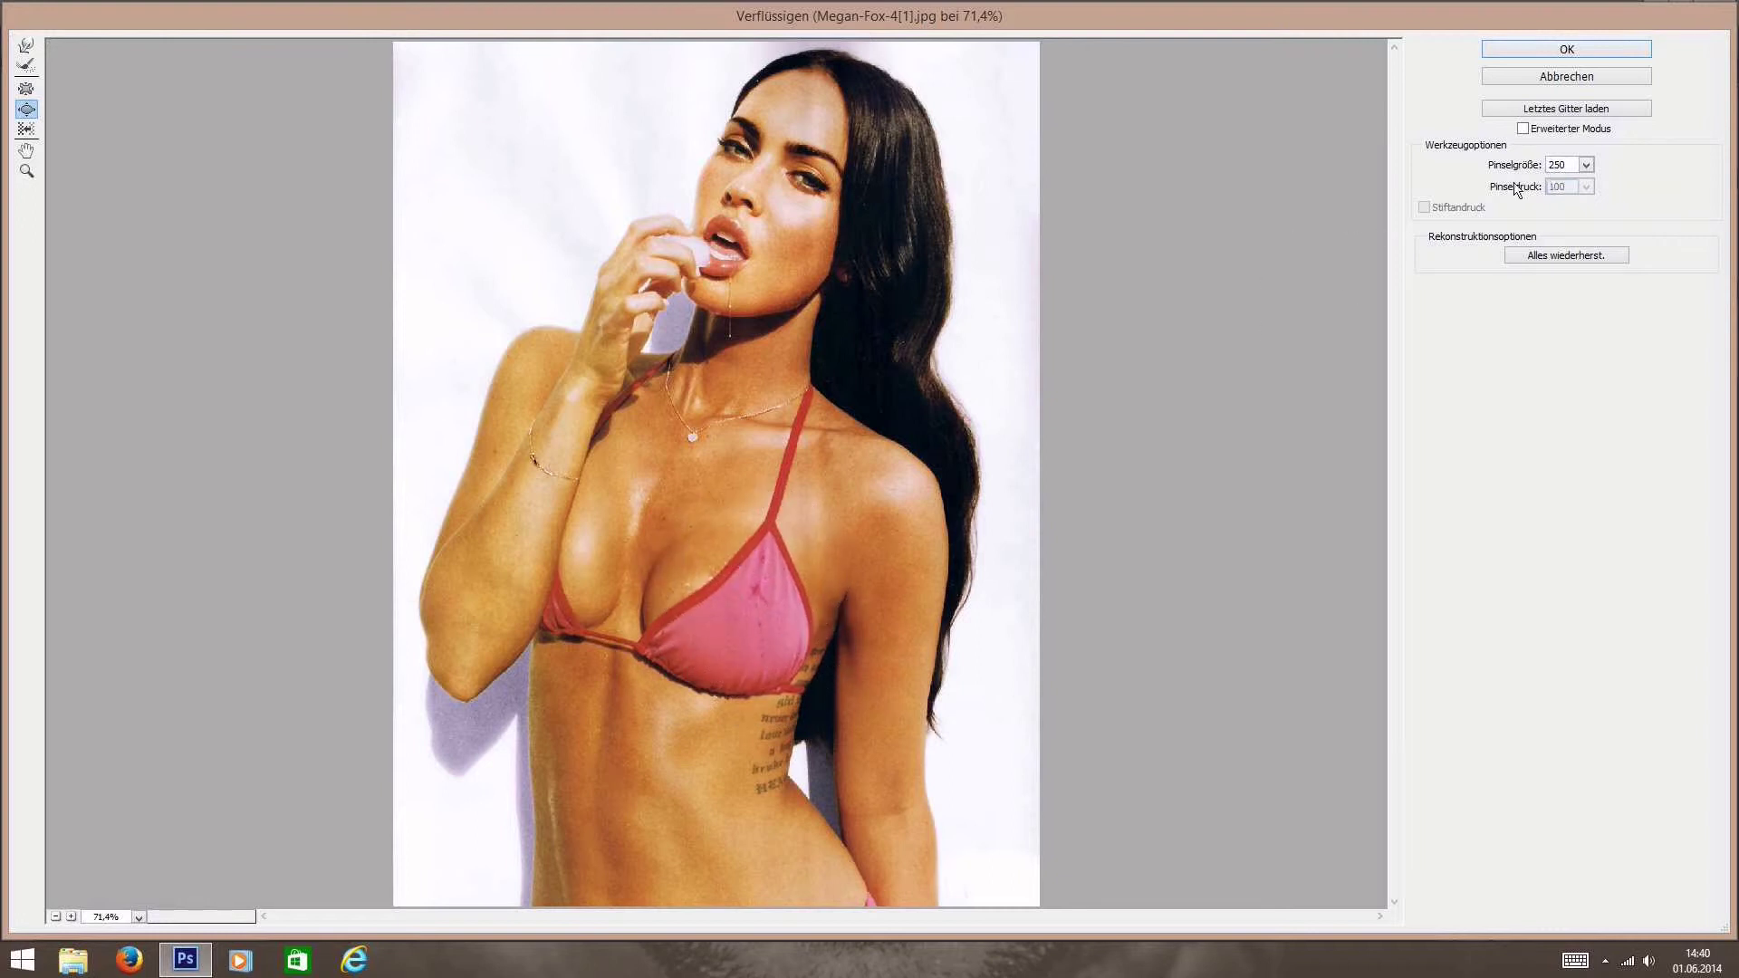
Try a new brush size on the bikini cup, then restore all warps
click(724, 594)
double_click(1558, 165)
text(1)
mouse_move(579, 609)
mouse_down()
mouse_move(611, 535)
mouse_move(574, 587)
mouse_move(605, 617)
mouse_up()
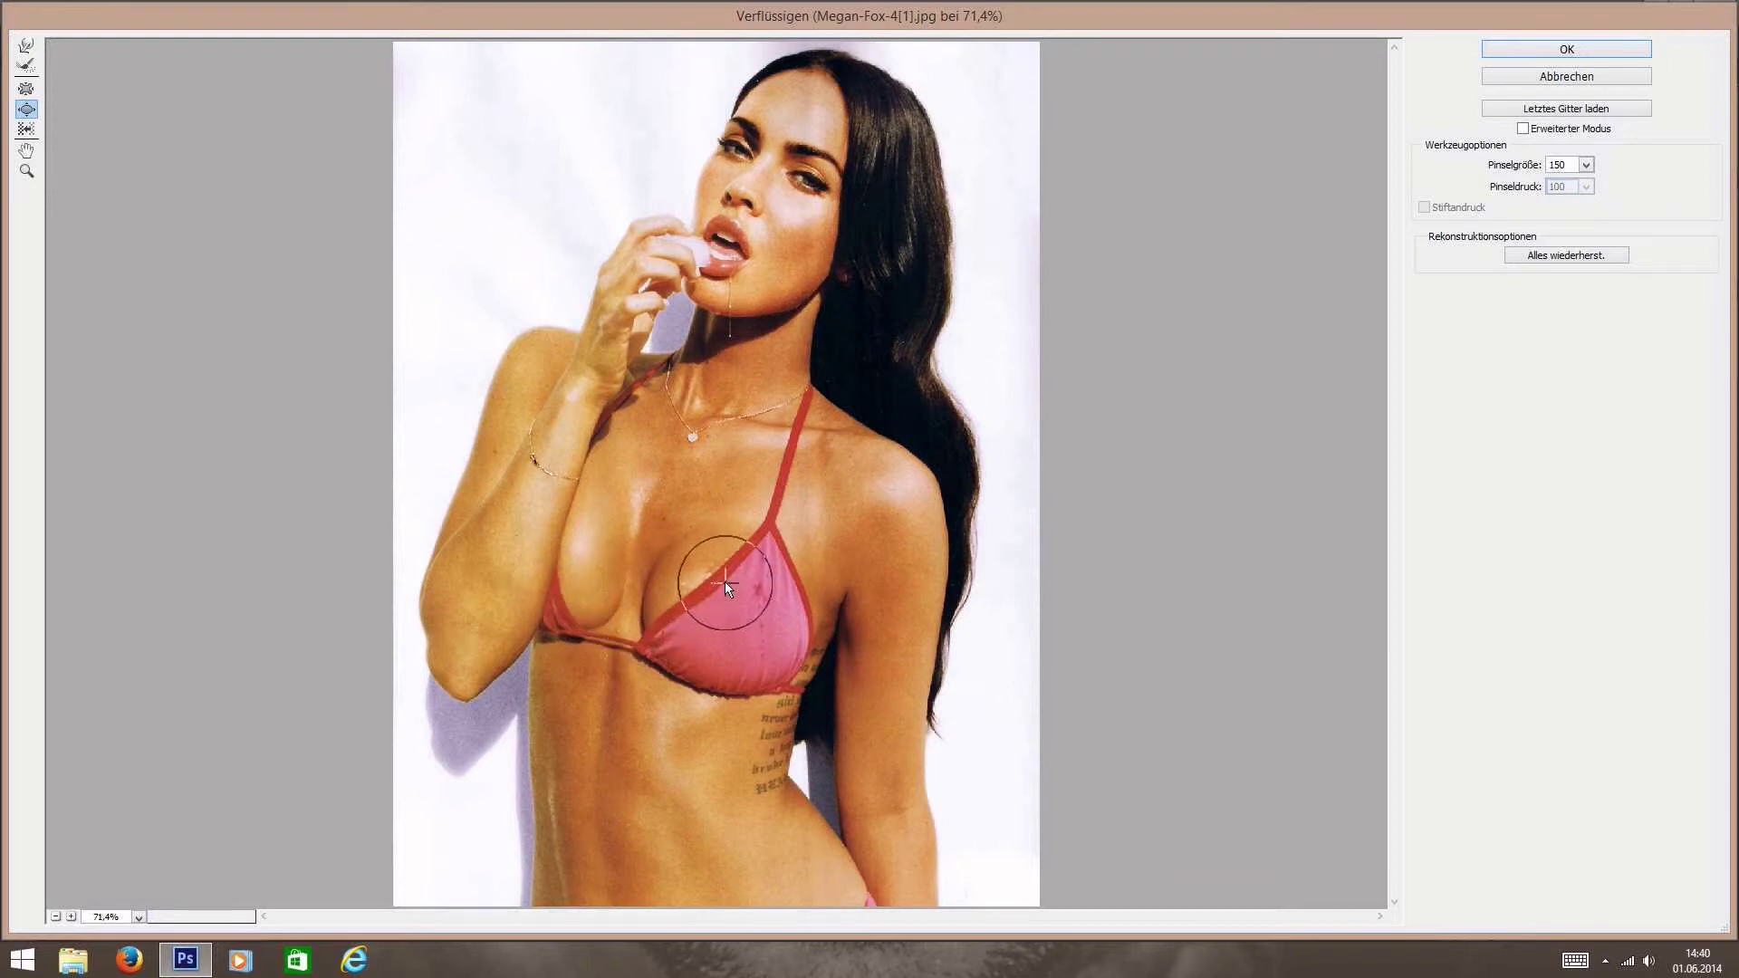
click(1615, 260)
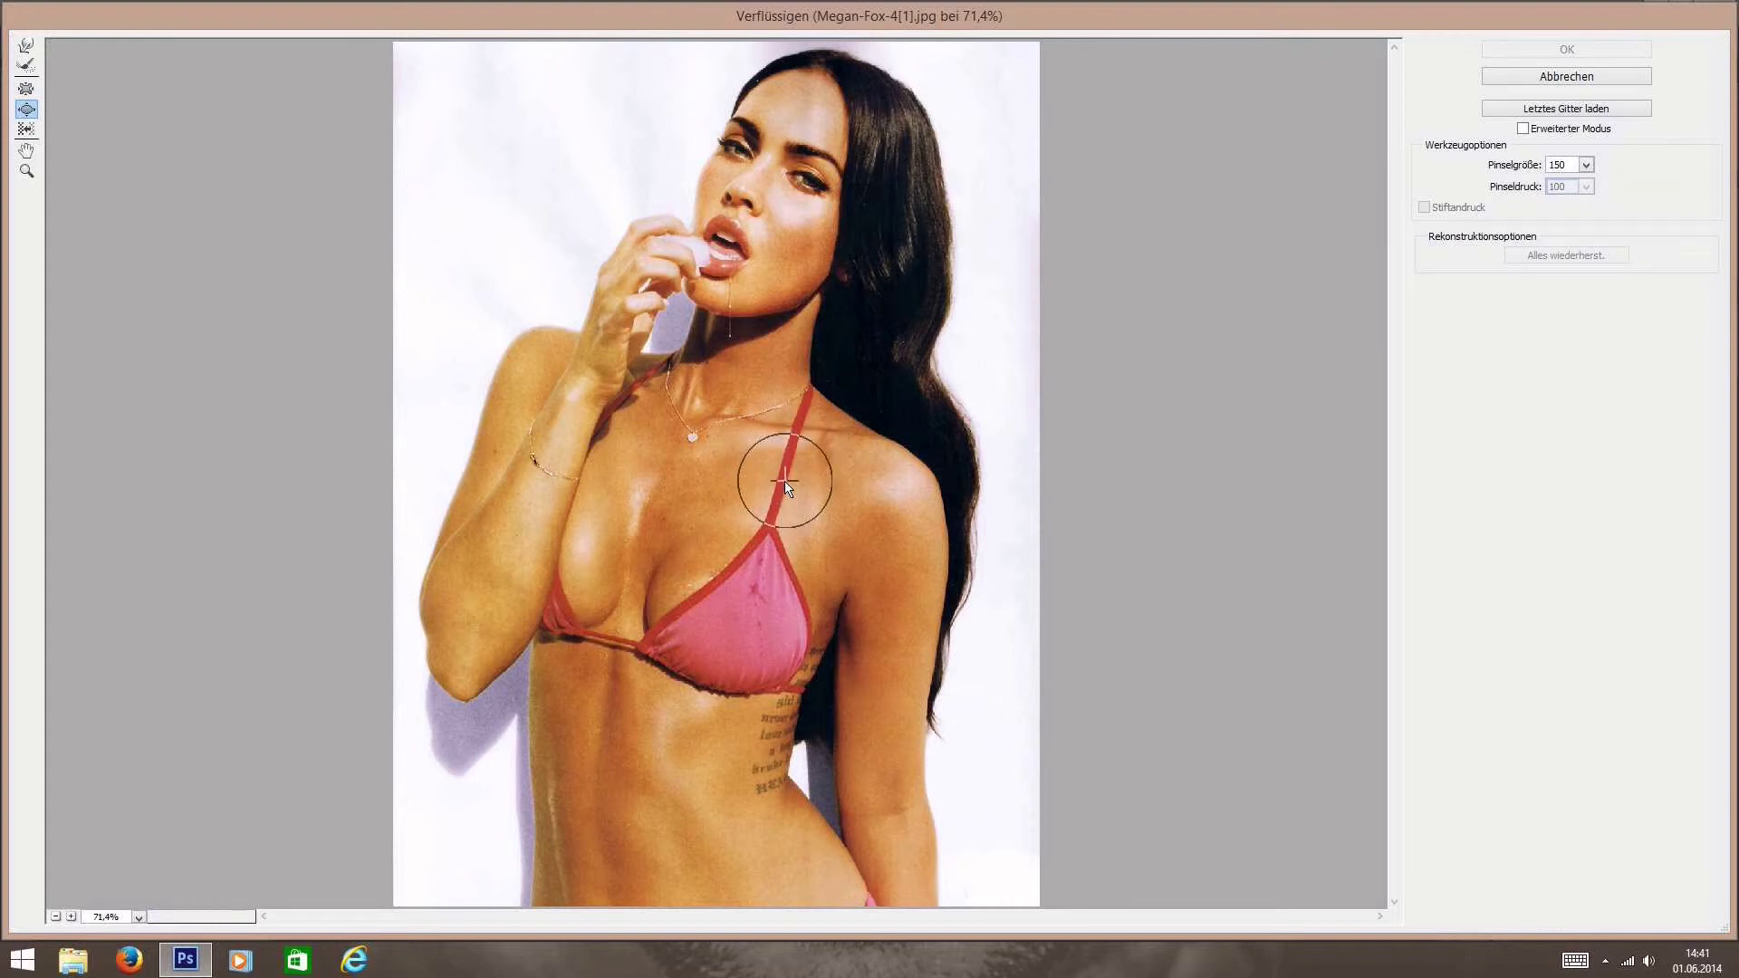
Set the brush size to 350 and bloat the strap and upper chest
double_click(1559, 165)
text(250)
key(BackSpace)
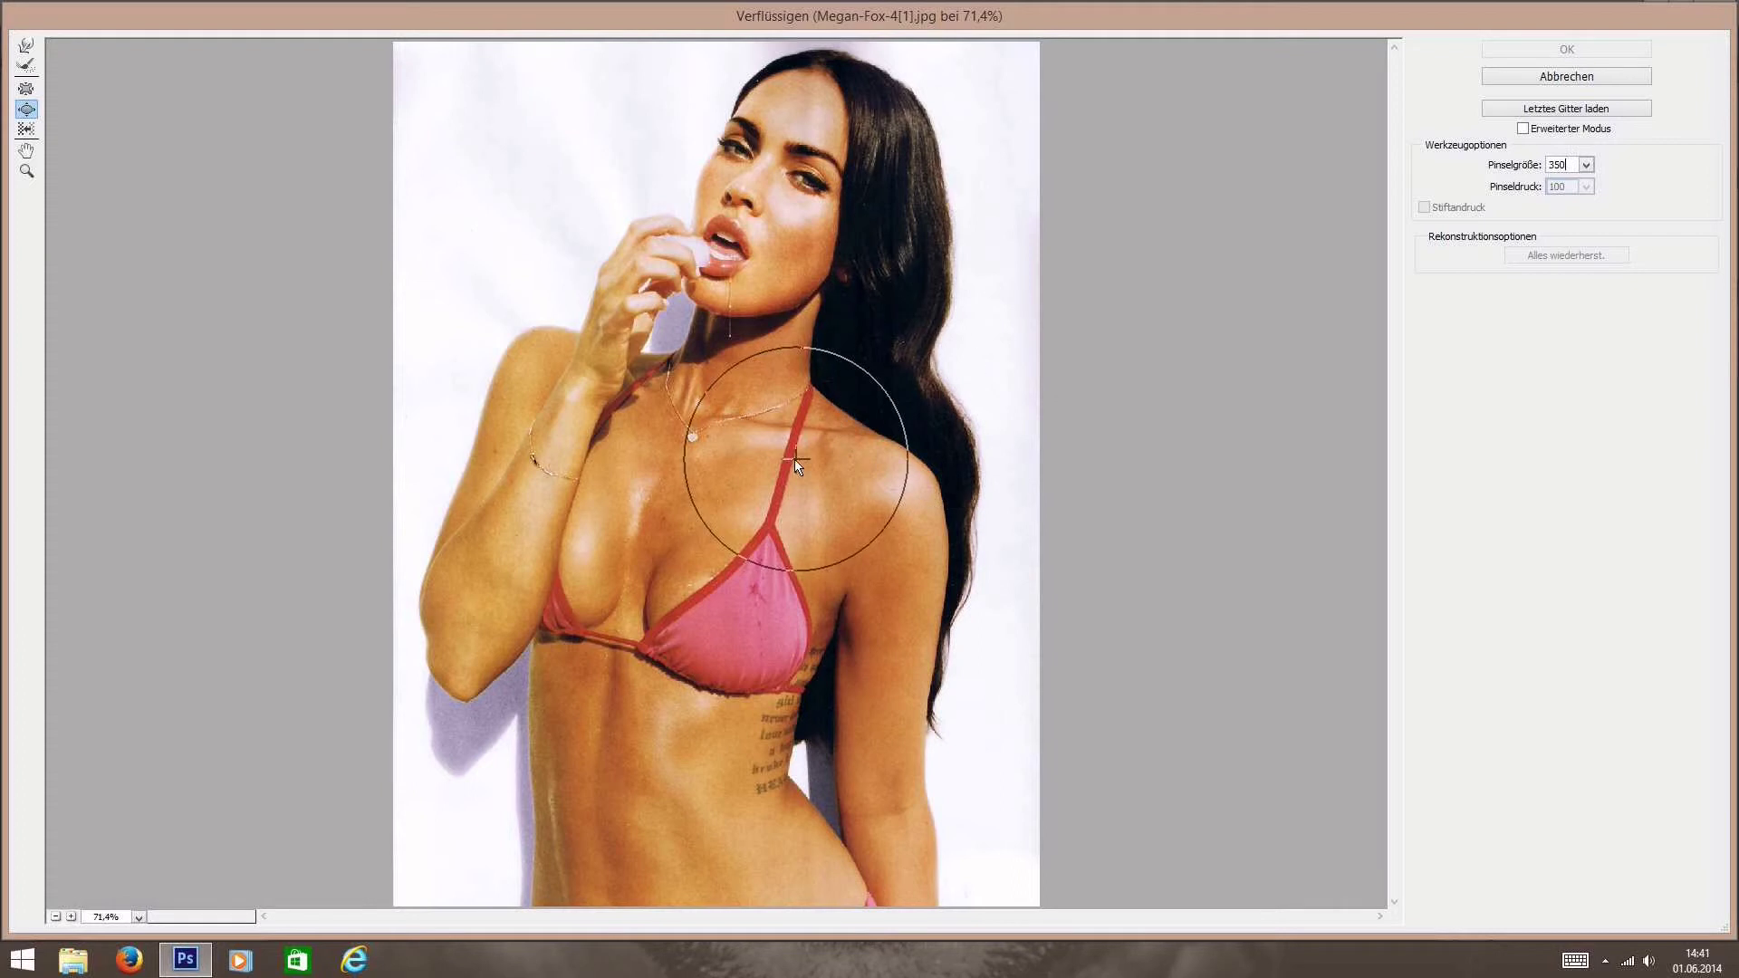
click(761, 469)
drag(761, 470, 761, 471)
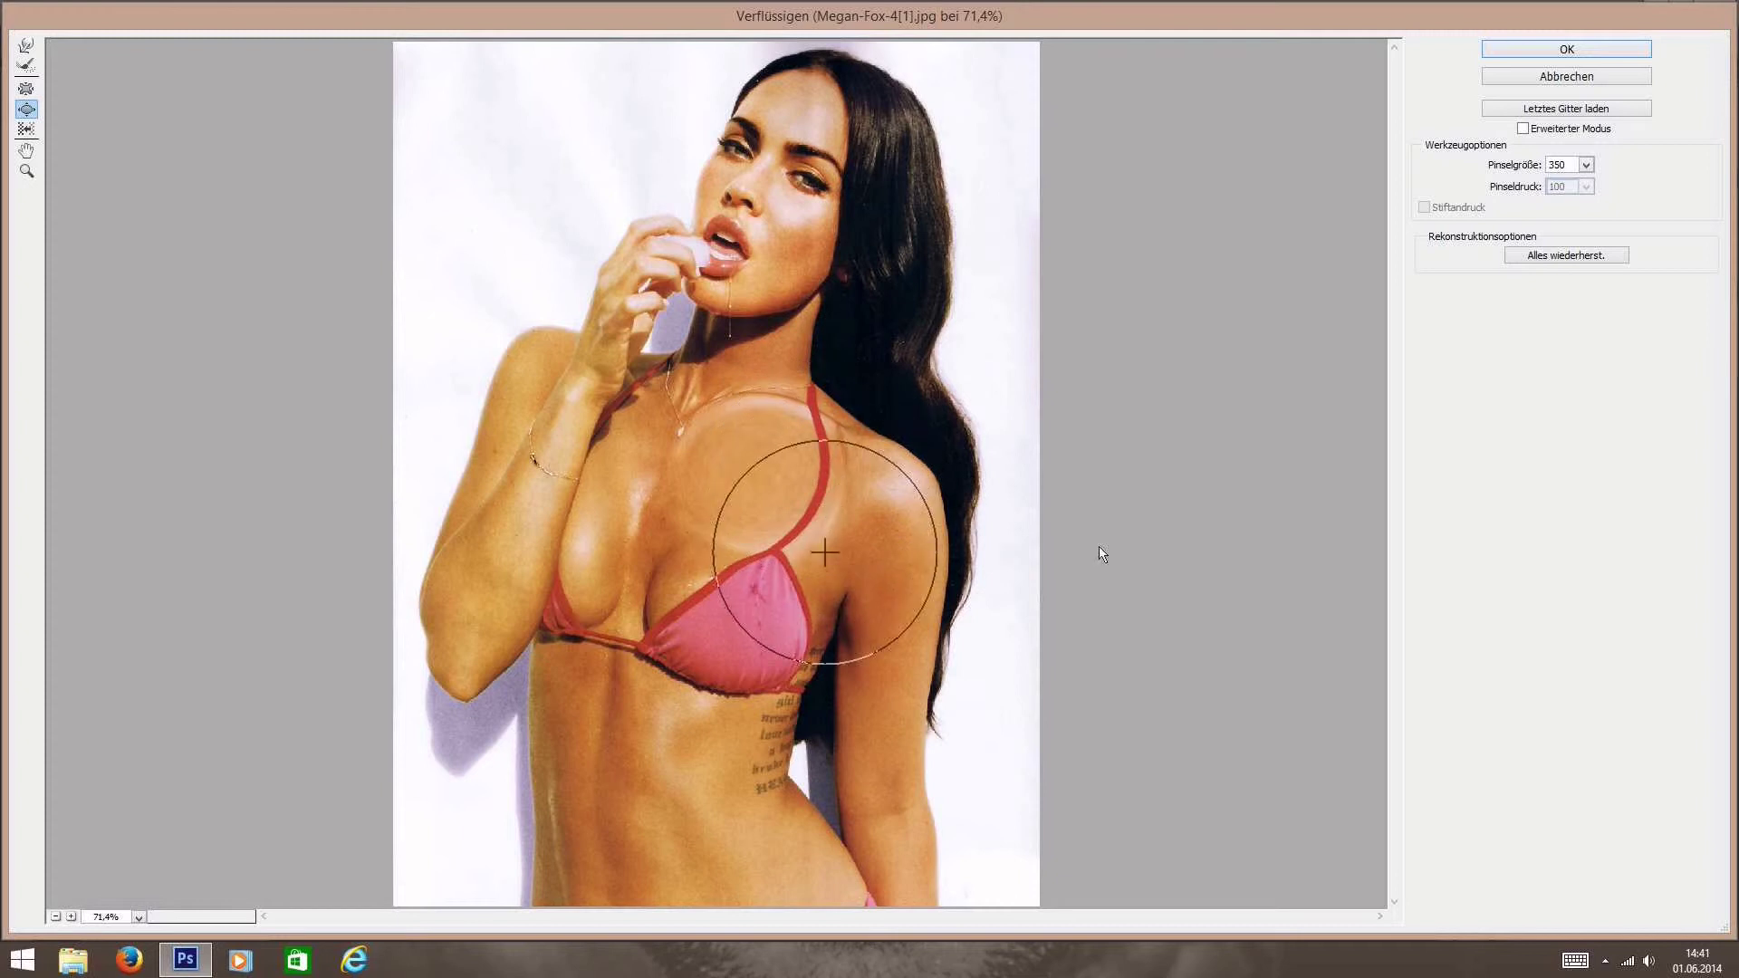
Restore the photo, bloat the cleavage with brush size 150, then restore again
click(1583, 259)
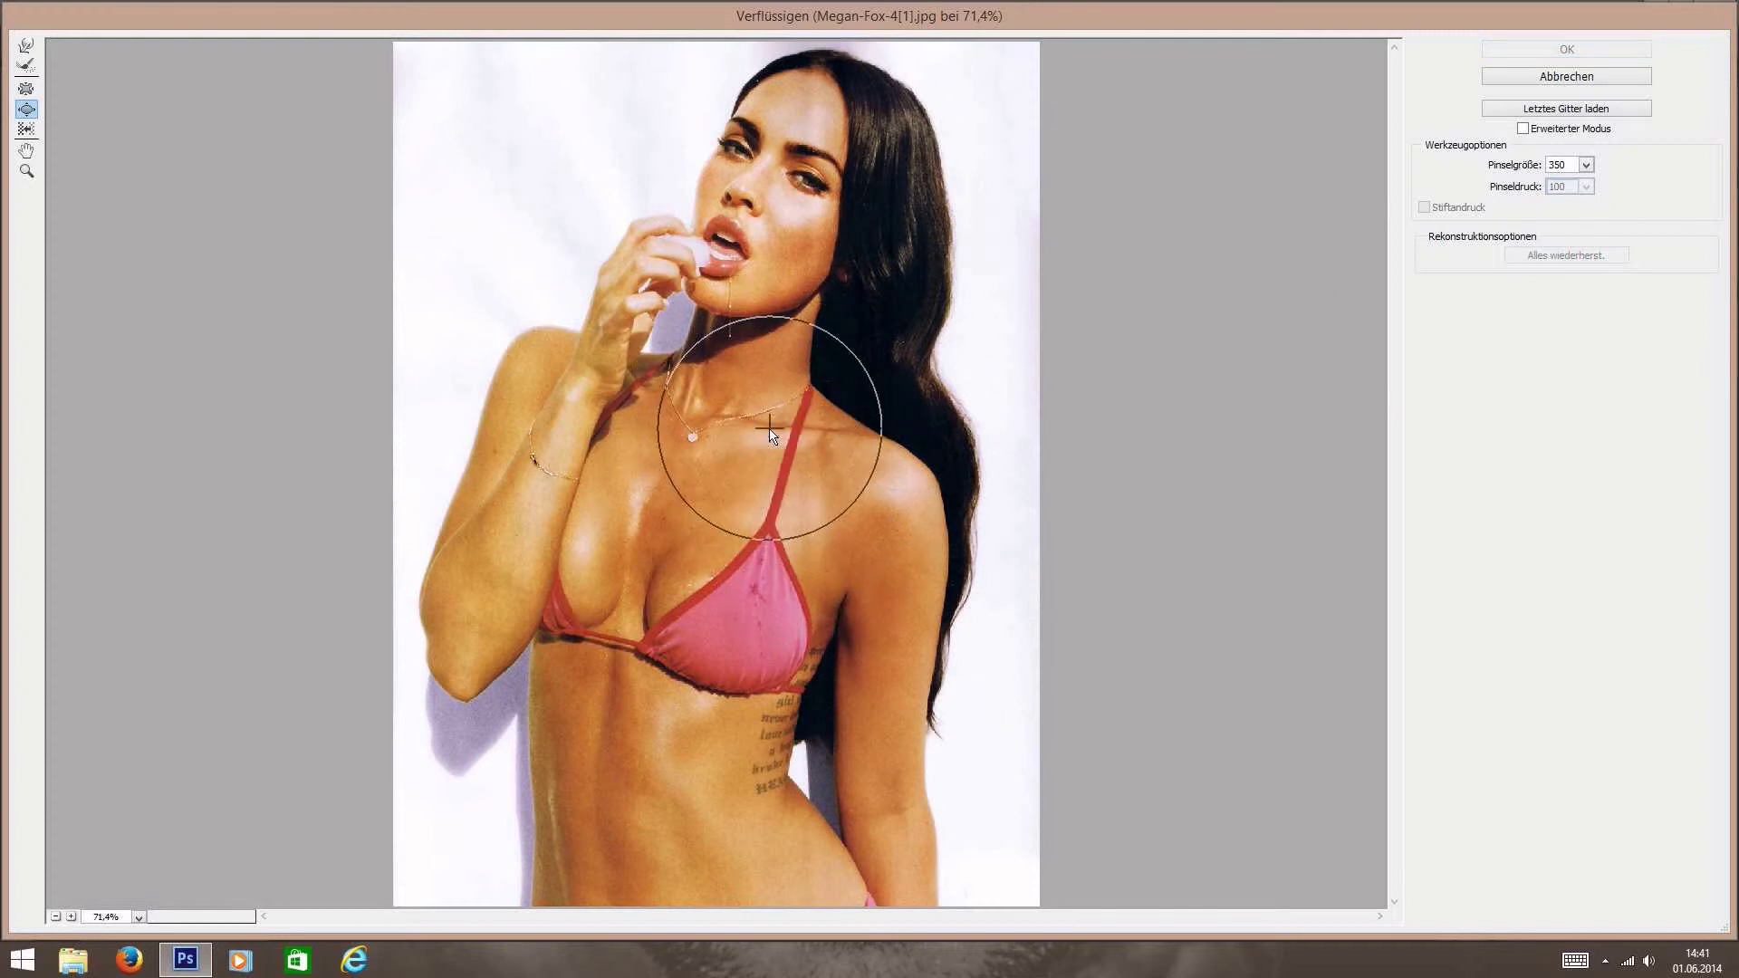
double_click(1558, 165)
text(150)
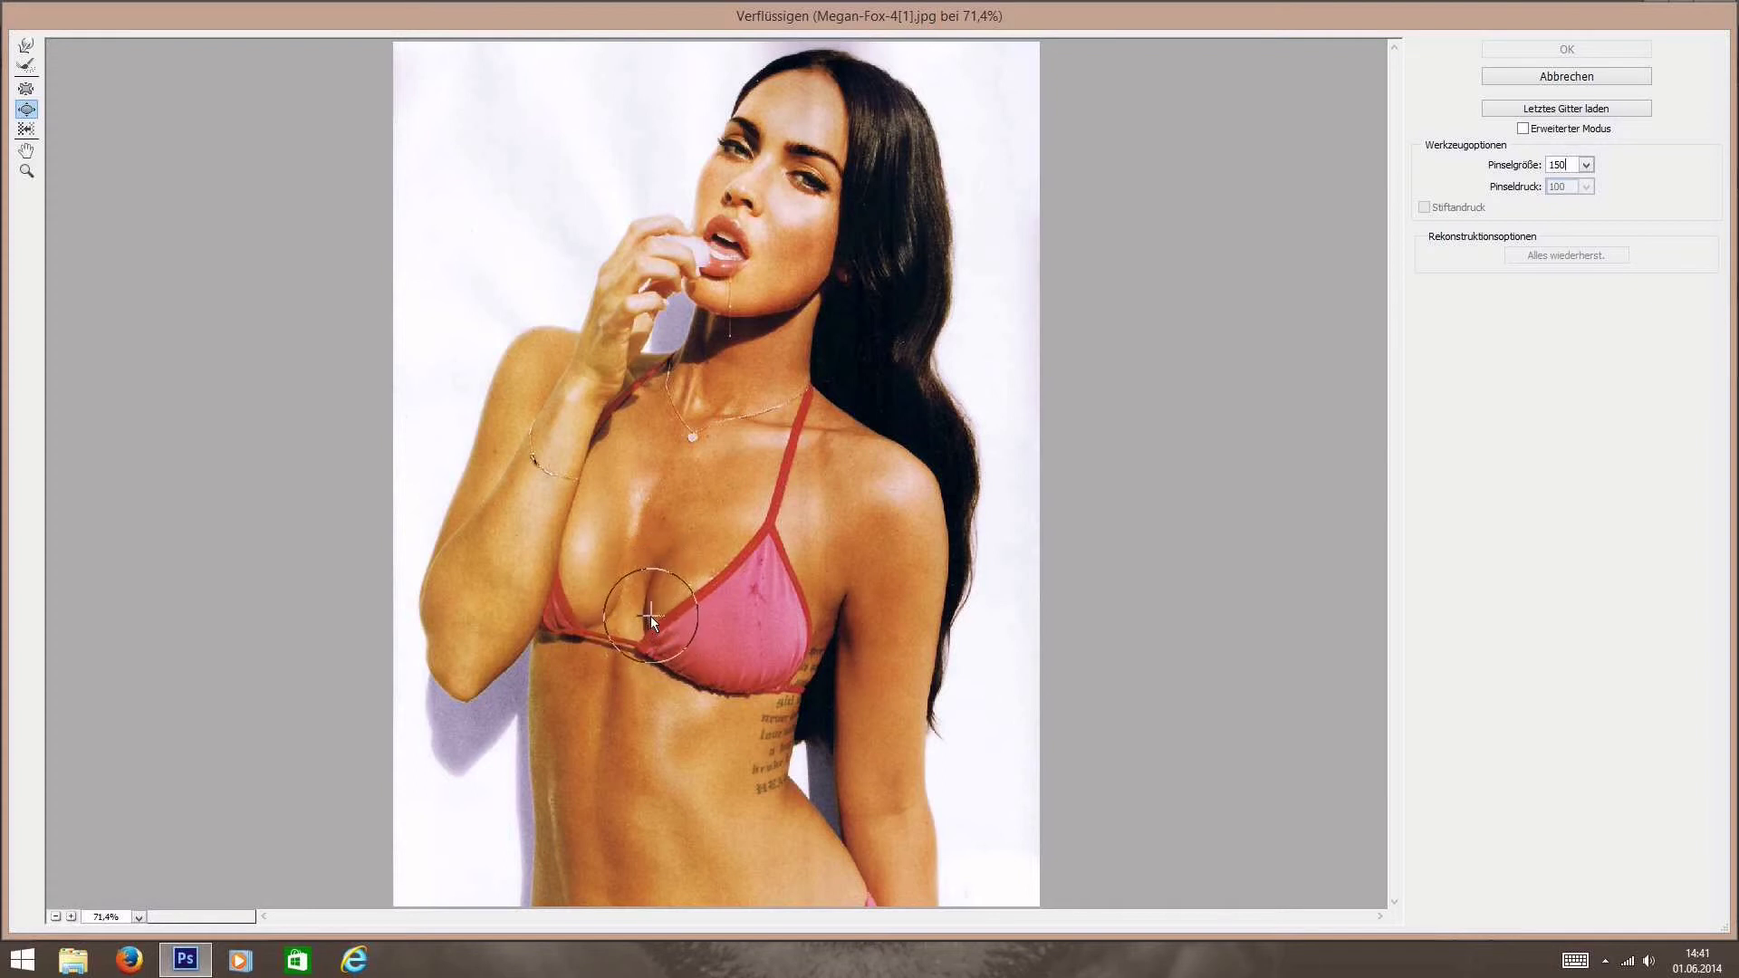
click(654, 612)
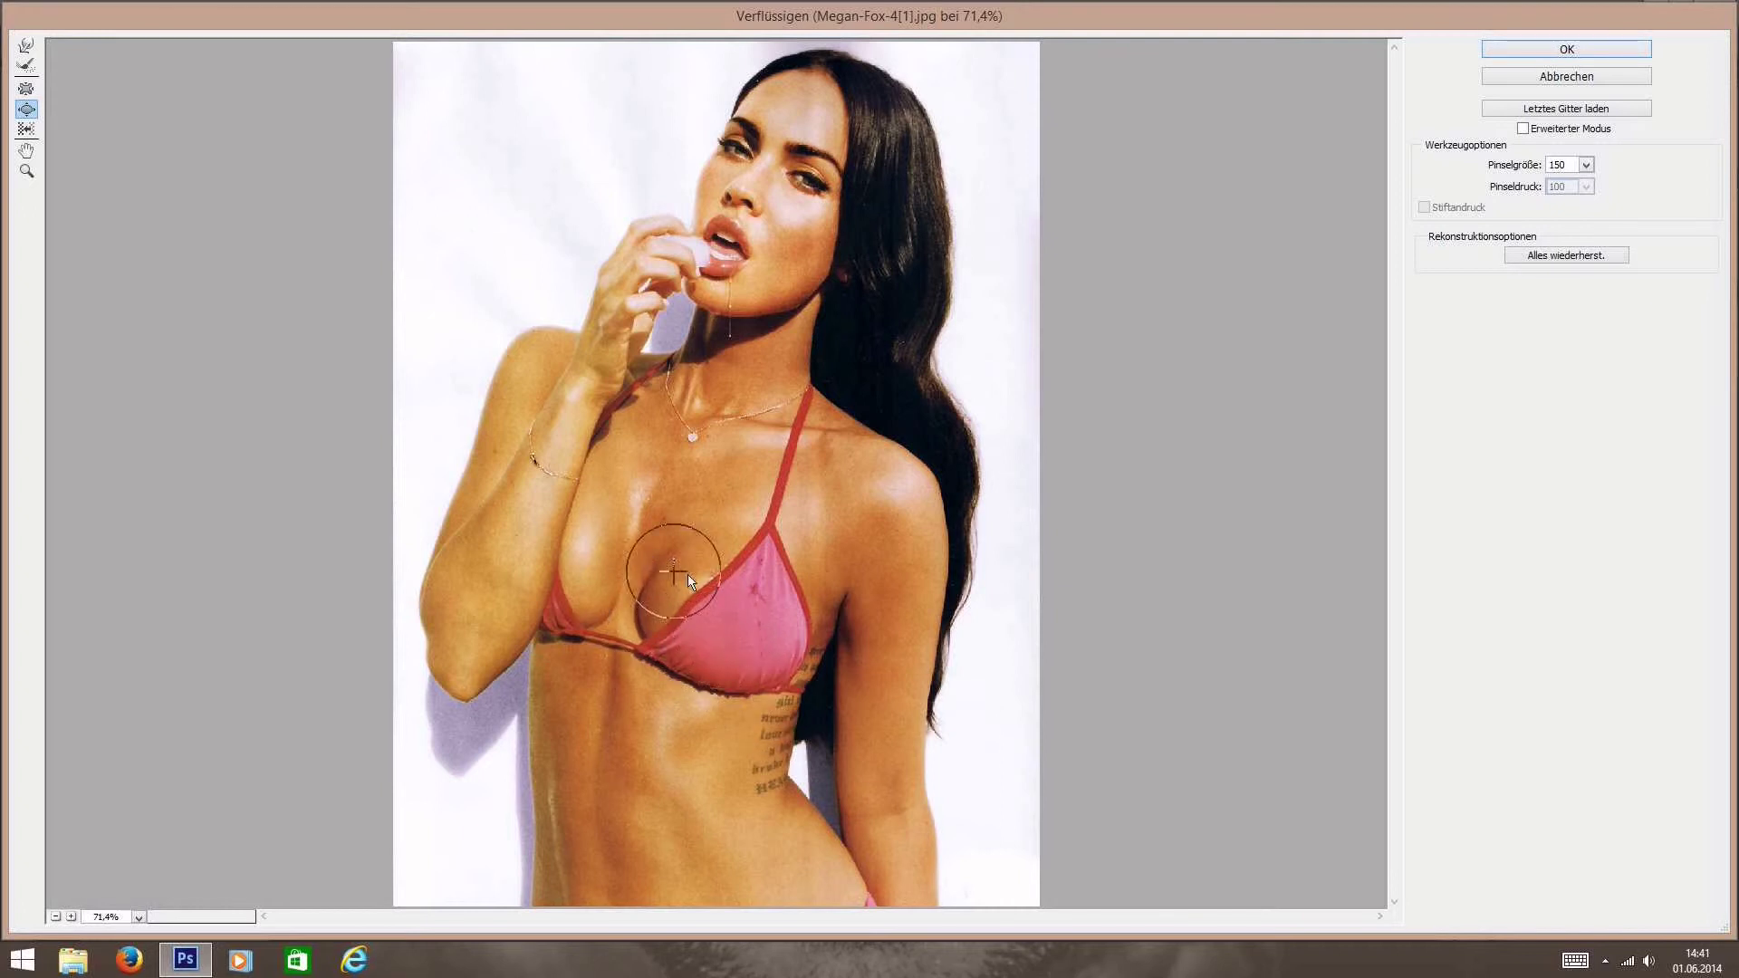
click(1569, 256)
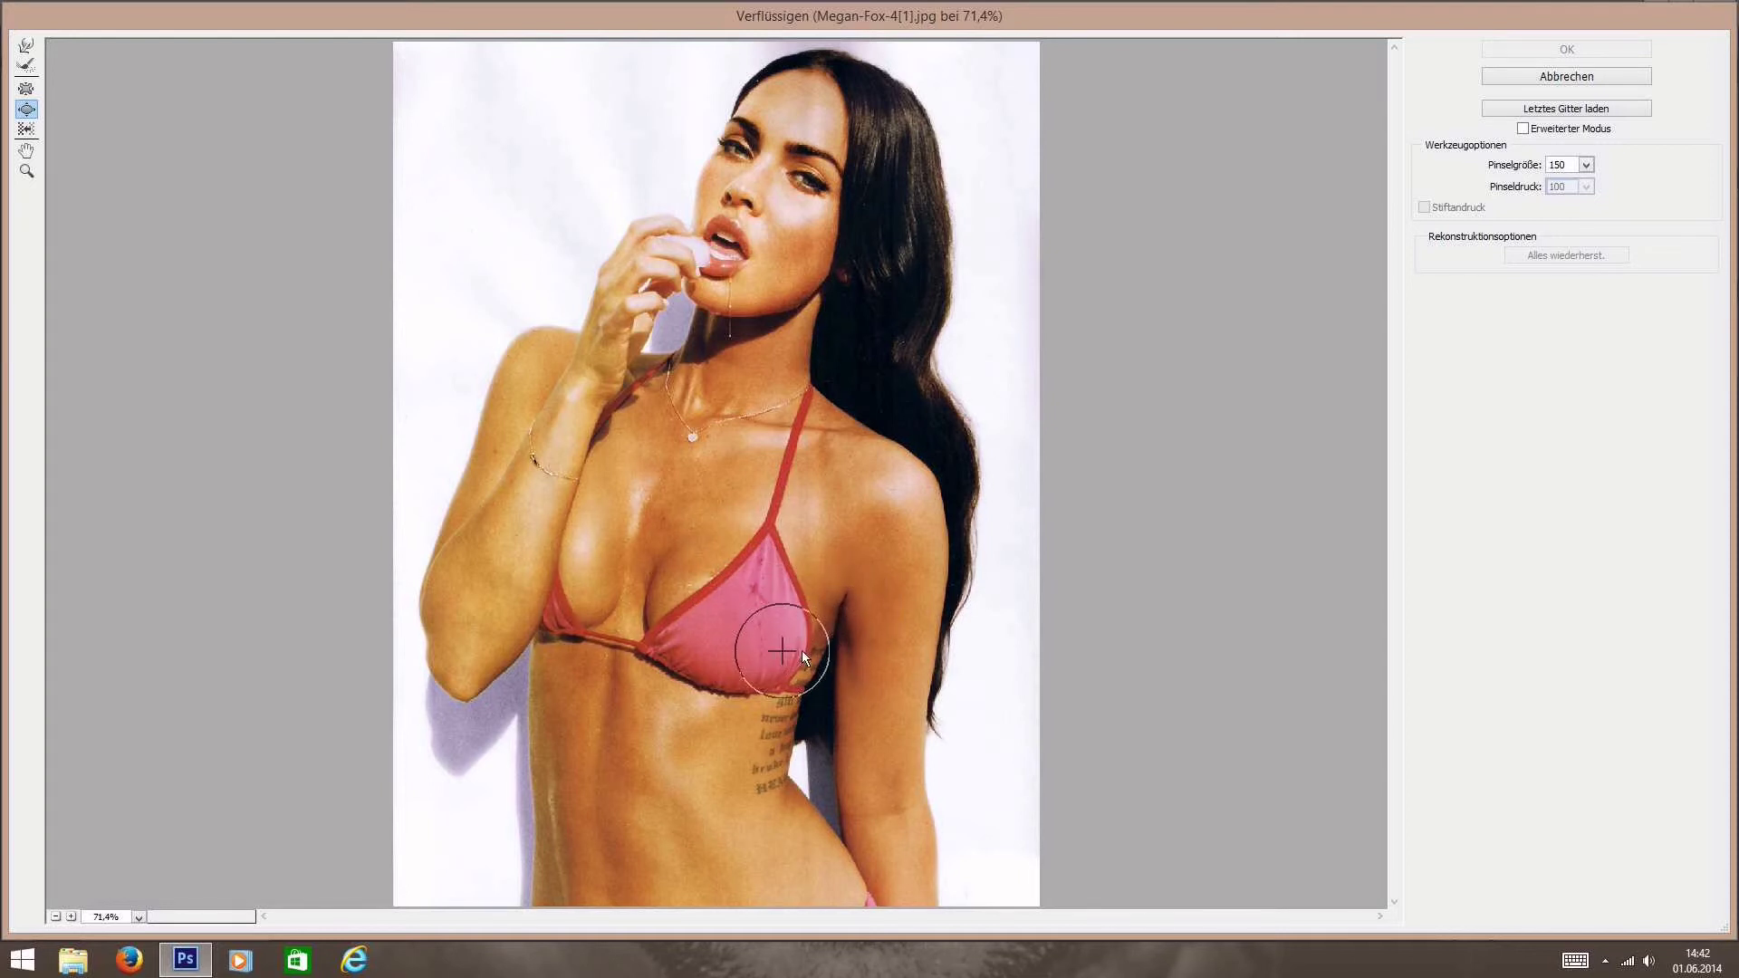
Set brush size 250, bloat the lower bikini cup, then undo it
double_click(1563, 165)
text(250)
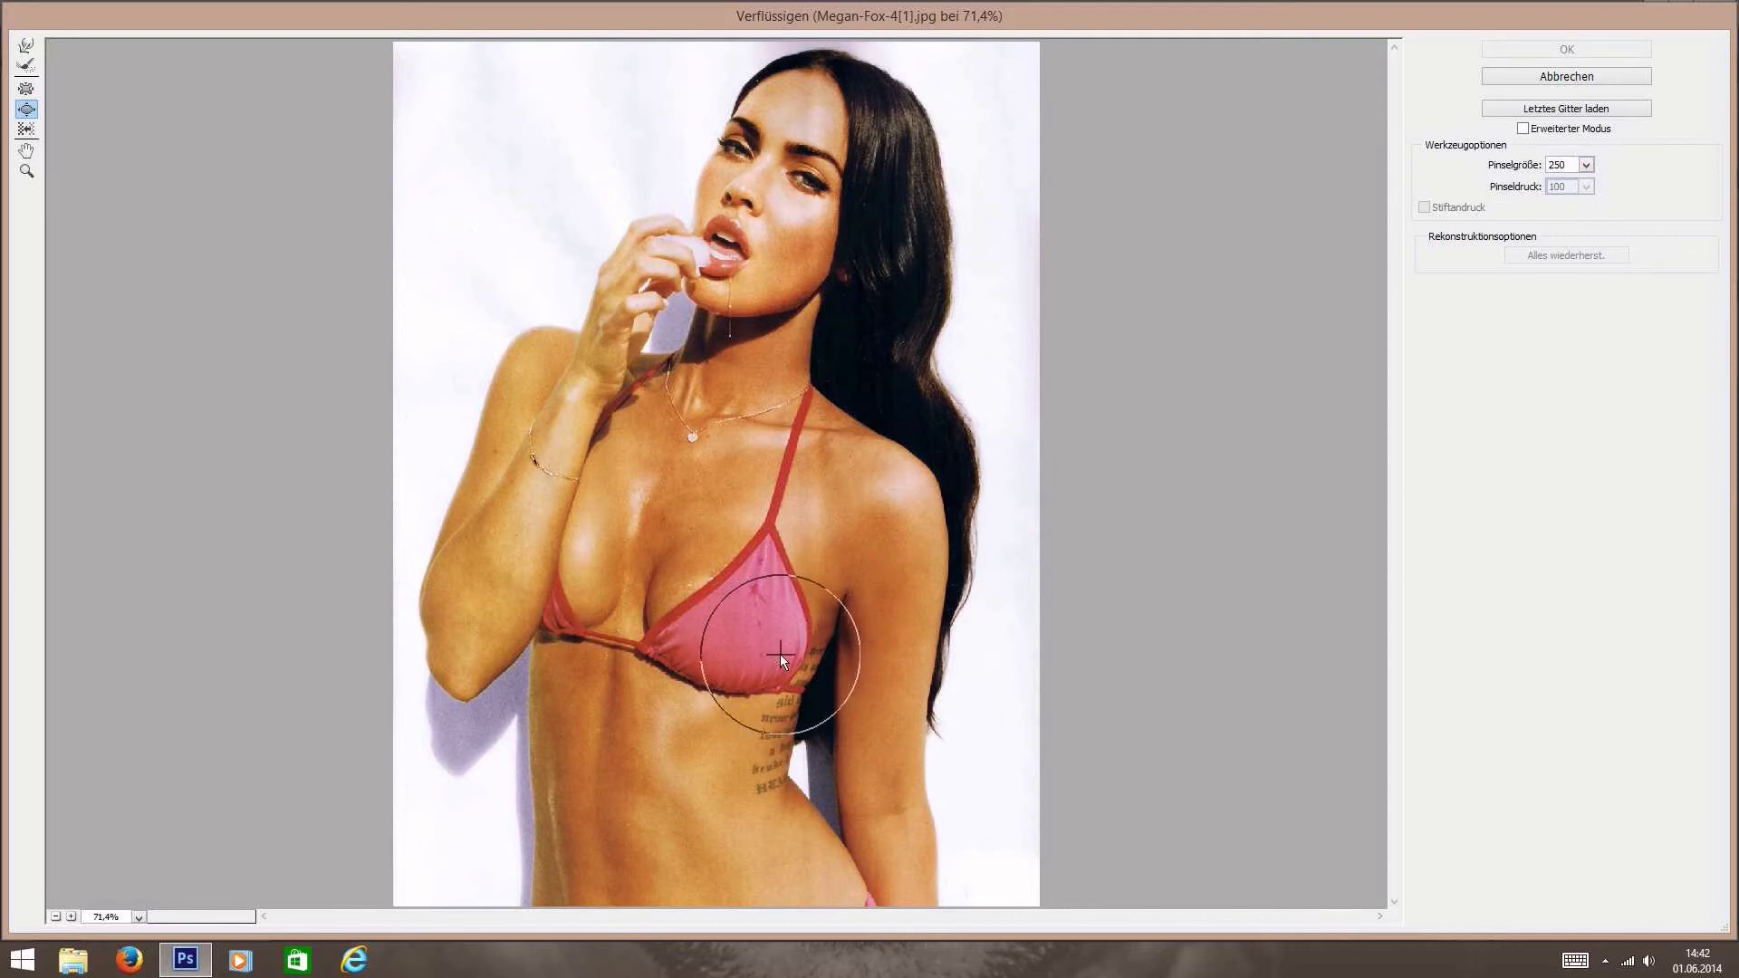
mouse_move(785, 654)
mouse_down()
mouse_move(838, 628)
mouse_move(810, 681)
mouse_move(822, 648)
mouse_move(791, 650)
mouse_move(774, 607)
mouse_up()
key(ctrl+z)
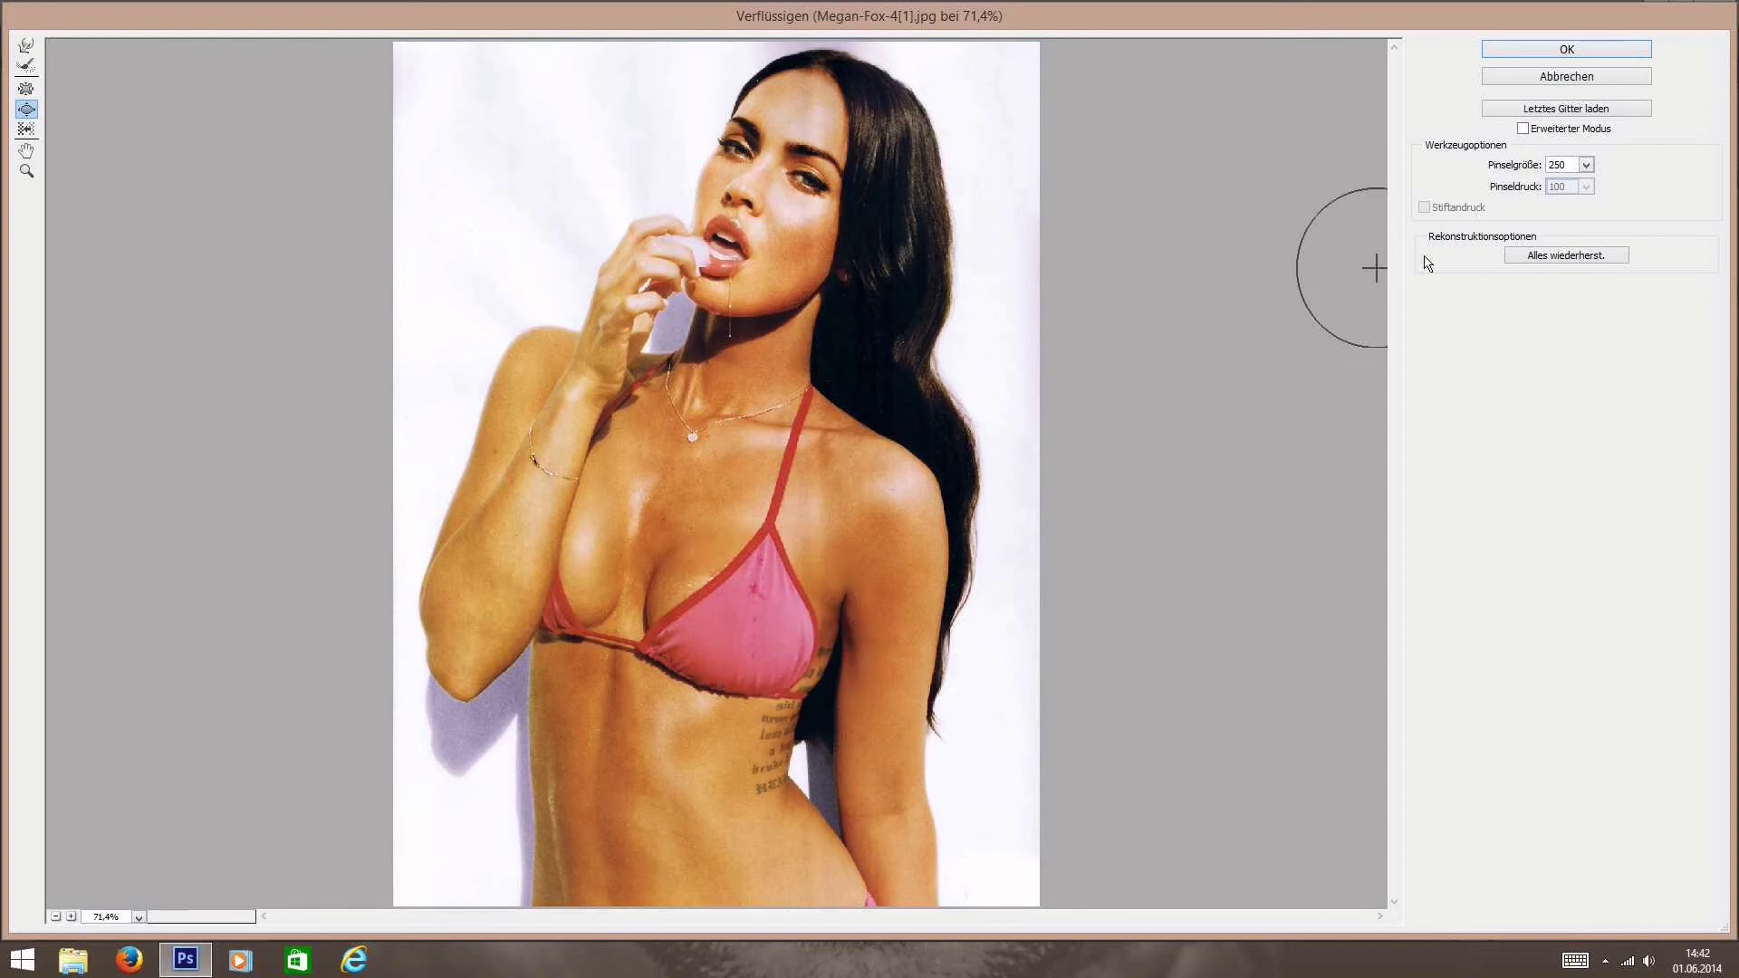
Restore all warps, cancel the Verflüssigen dialog, then glance at the system tray icons
click(1610, 257)
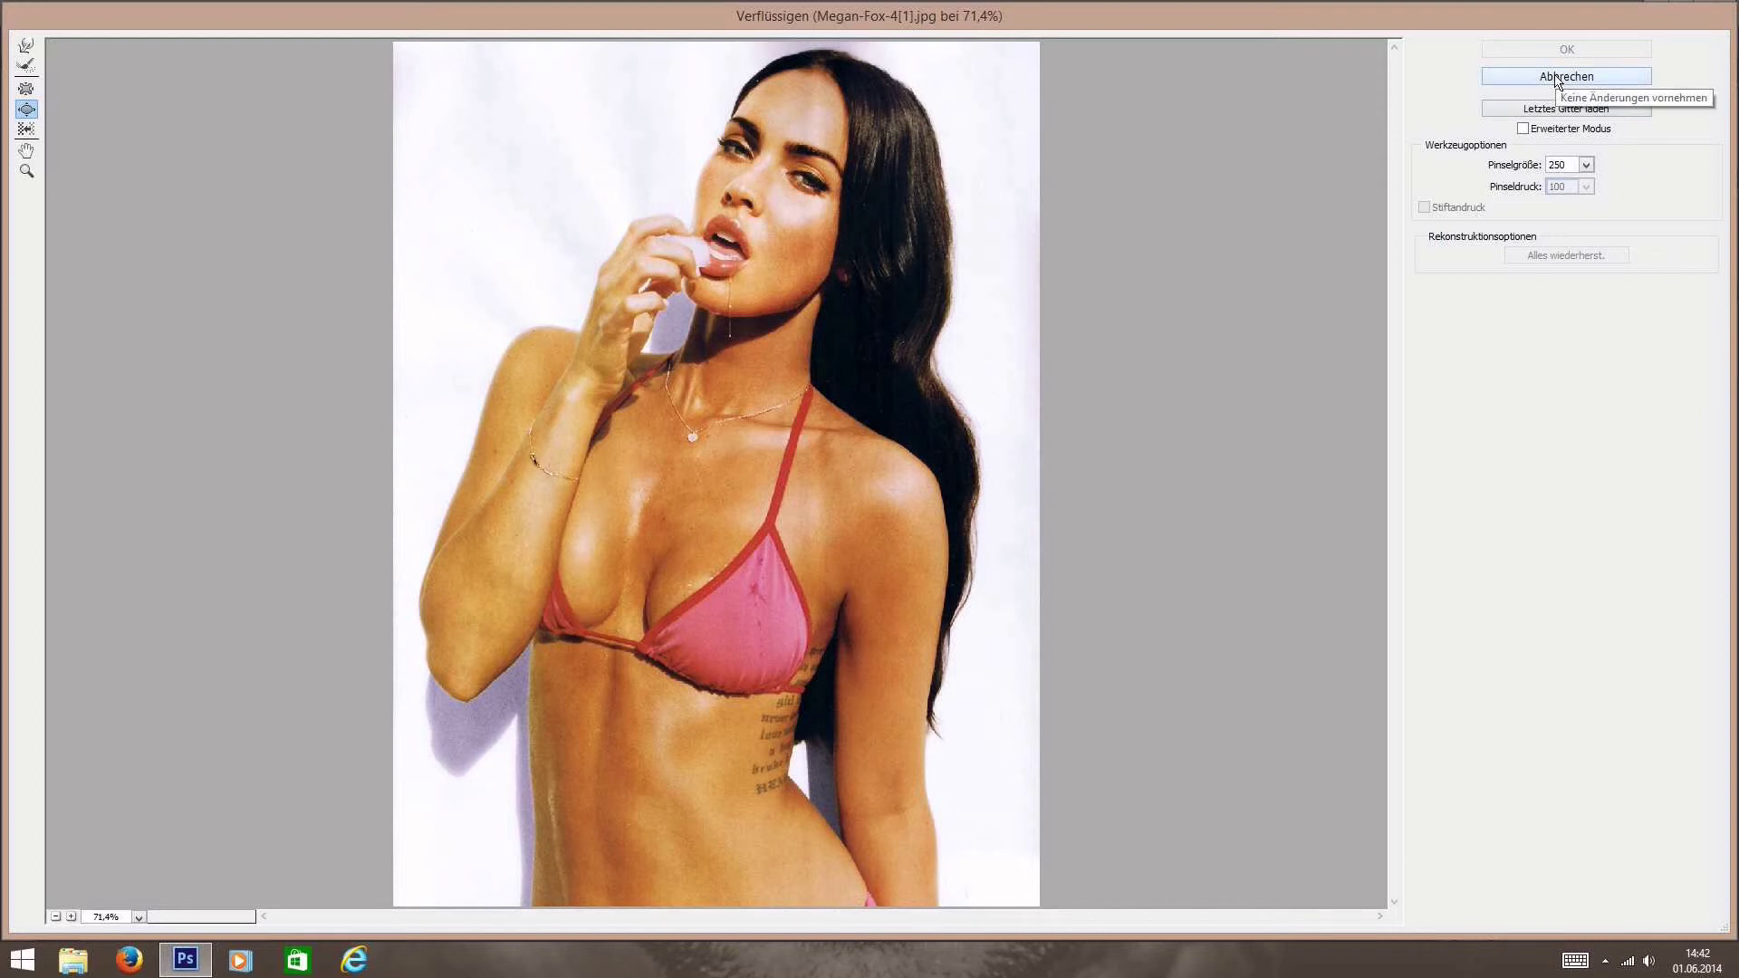
click(1556, 78)
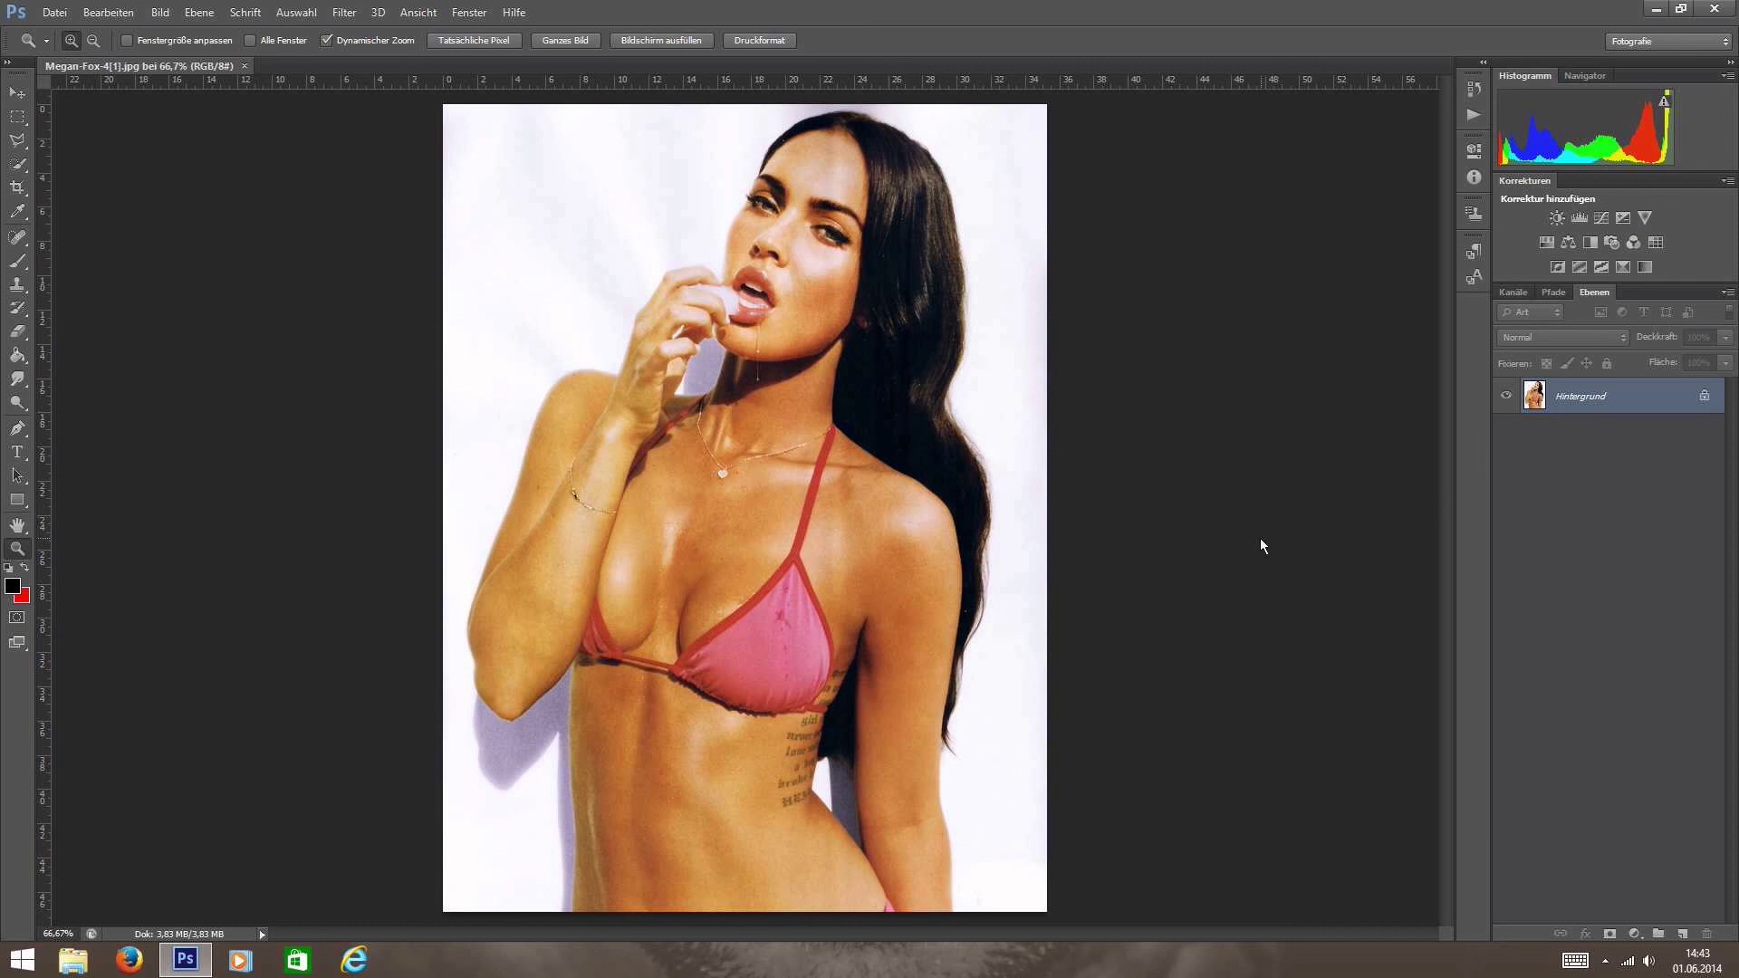
click(1605, 960)
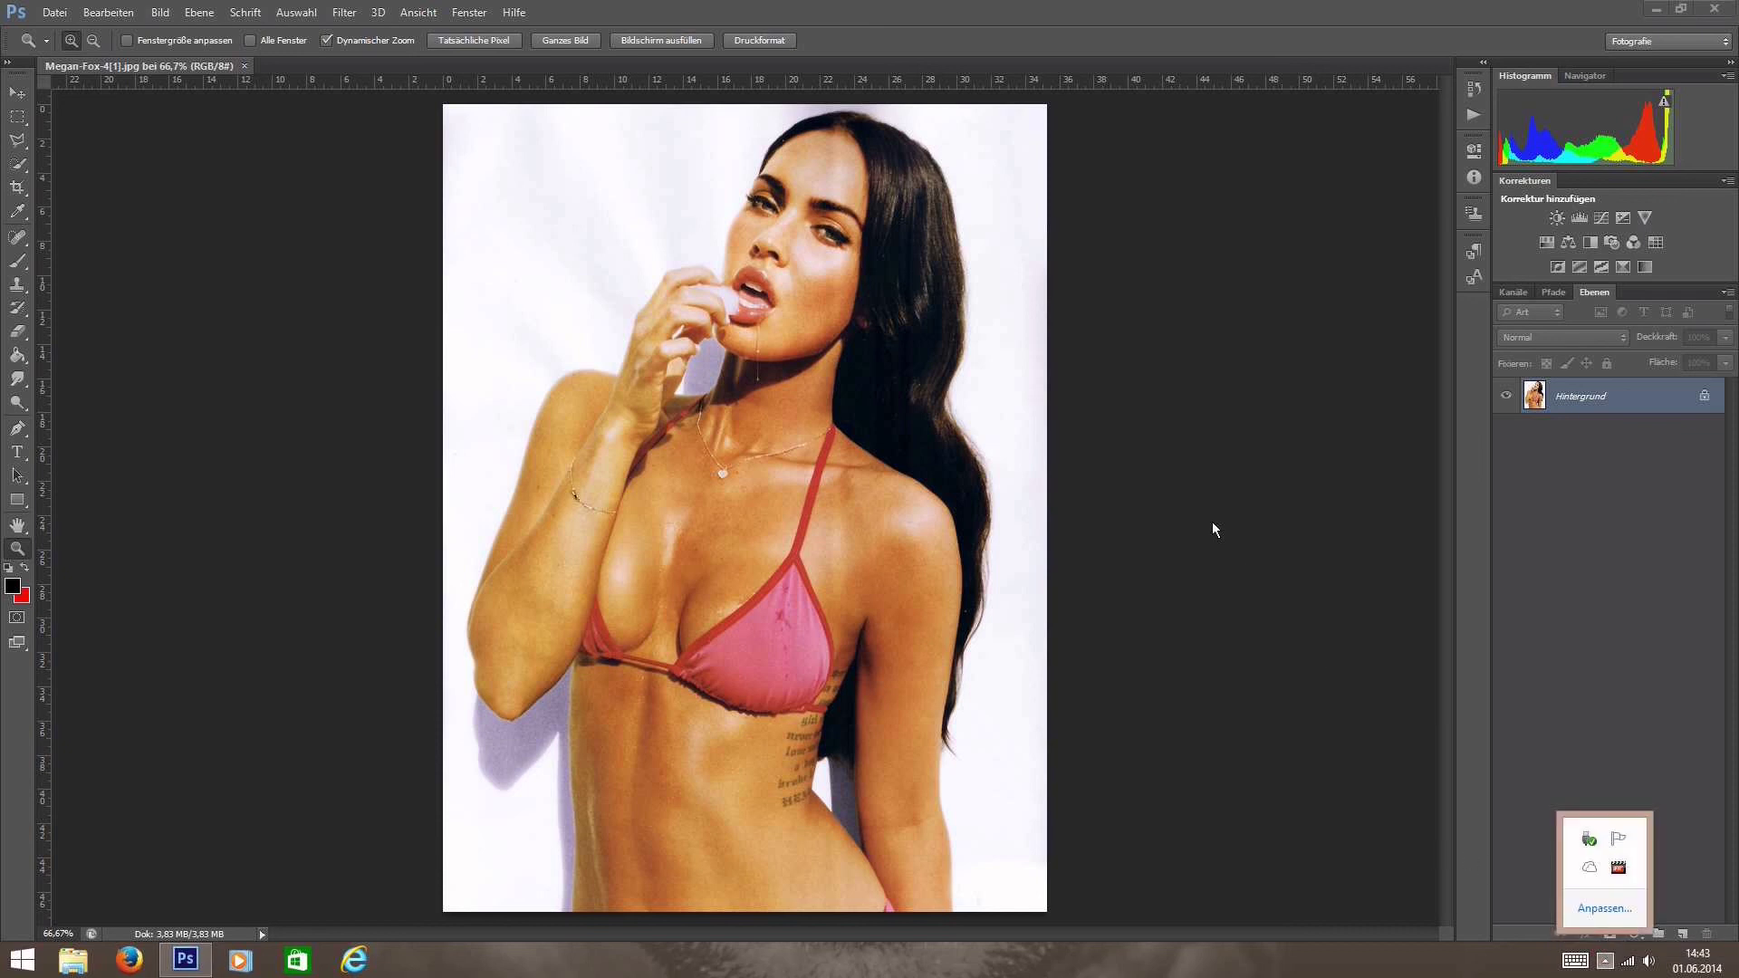
click(1578, 839)
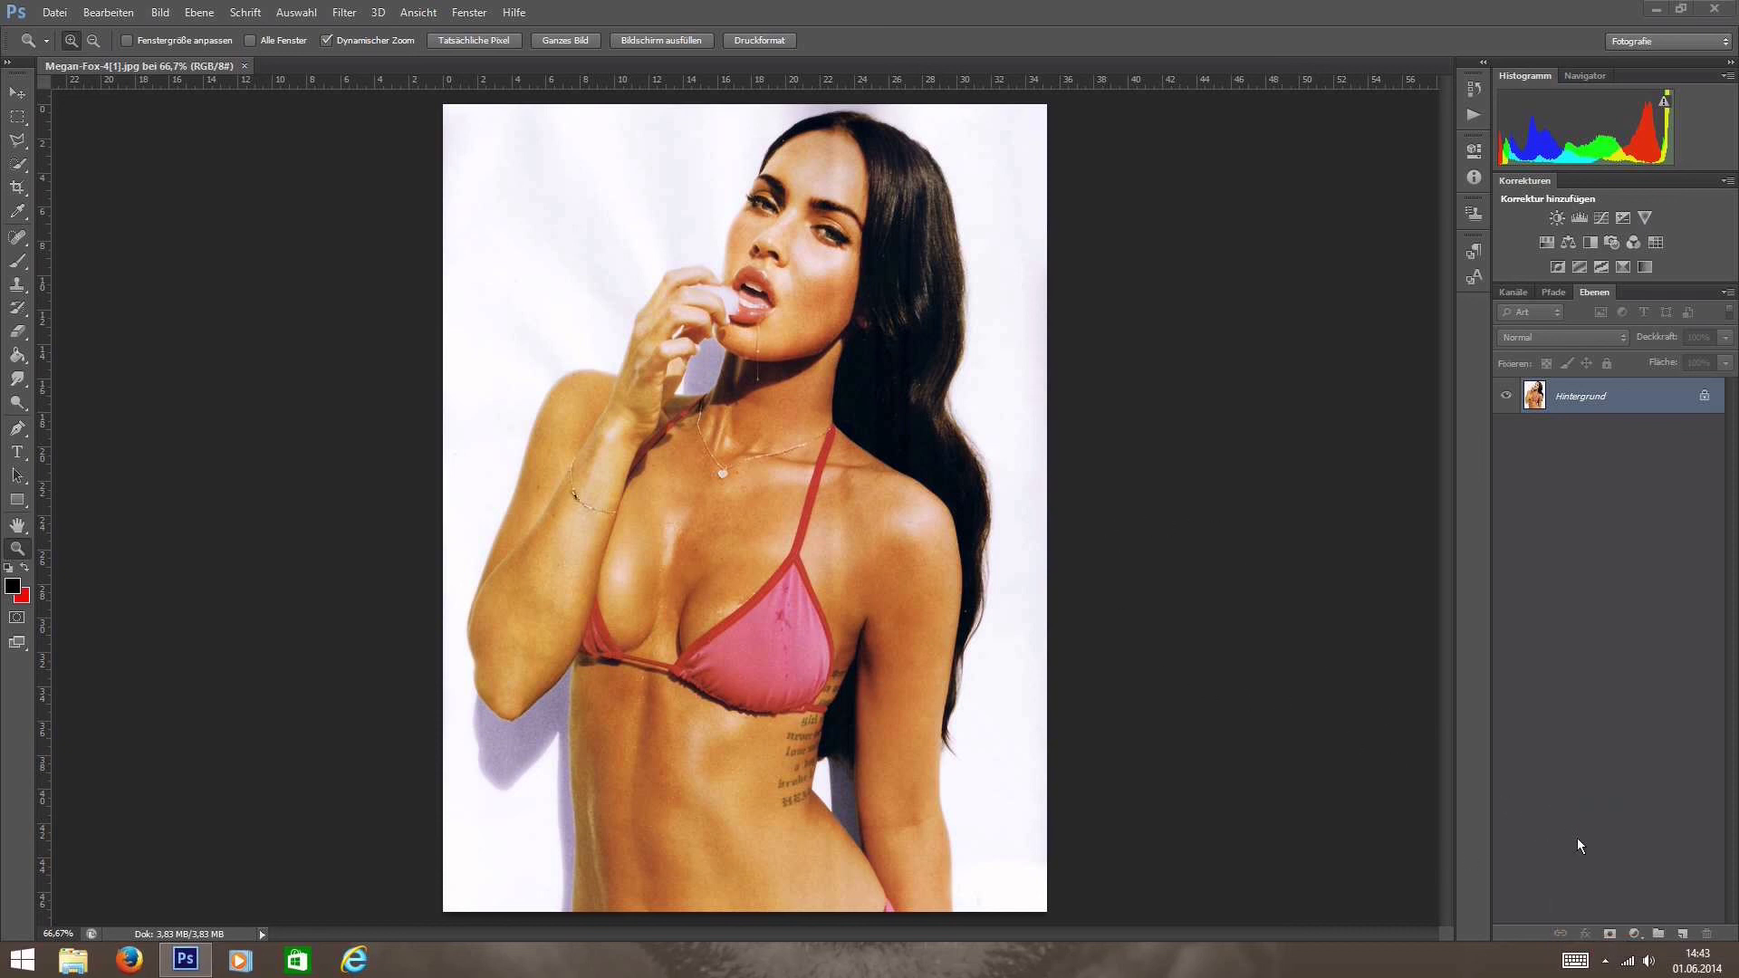